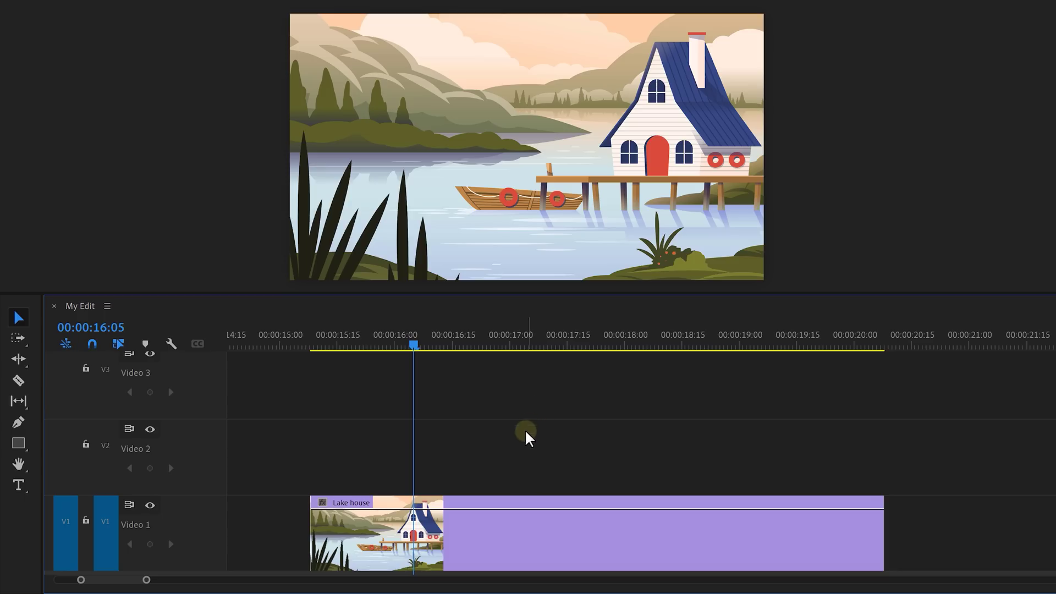
Copy the Lake house clip onto Video 2, name the copy Boat, and begin an Opacity pen mask.
{"action": "left_click", "coordinate": [495, 490], "text": "alt"}
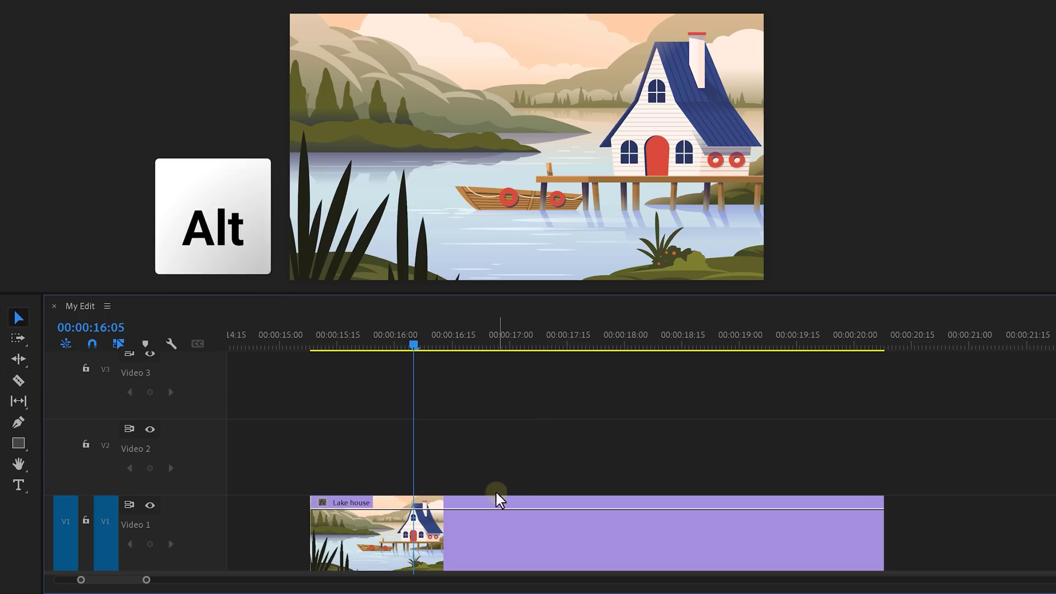
{"action": "left_click_drag", "start_coordinate": [476, 544], "coordinate": [477, 457]}
{"action": "right_click", "coordinate": [477, 456]}
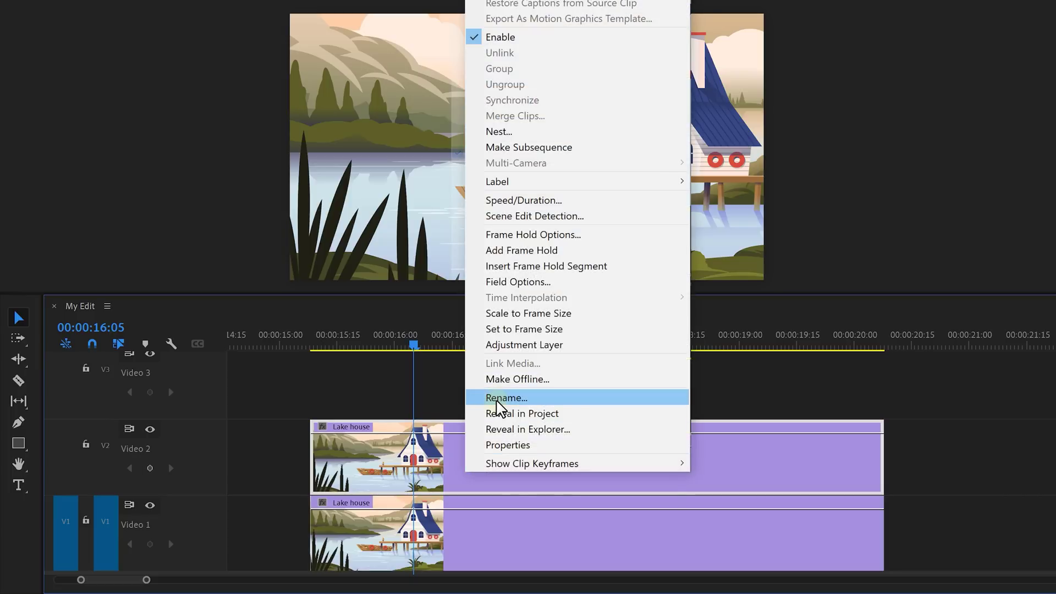
{"action": "left_click", "coordinate": [506, 393]}
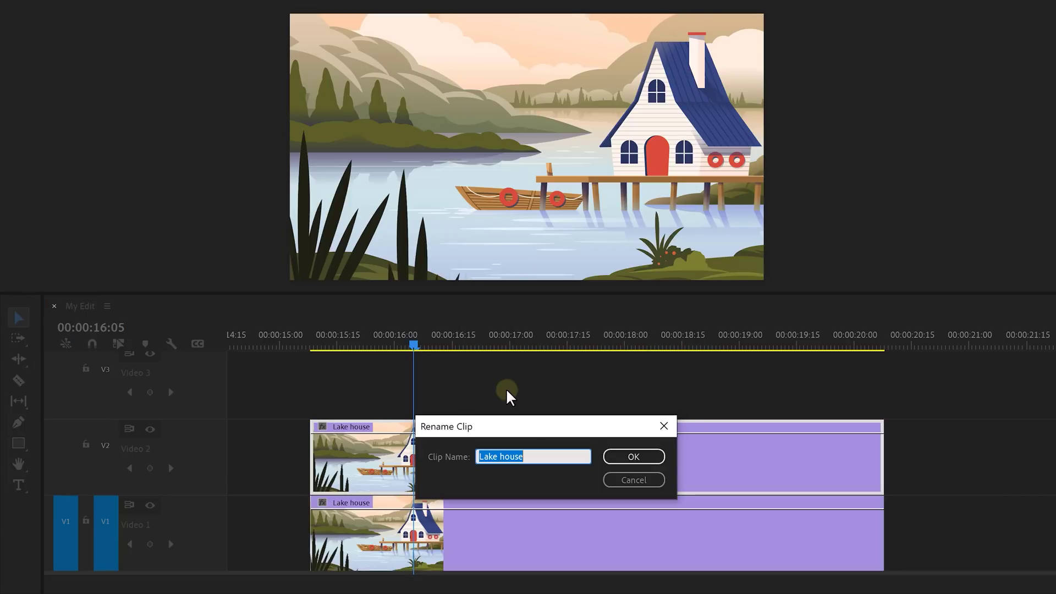
{"action": "left_click", "coordinate": [634, 459]}
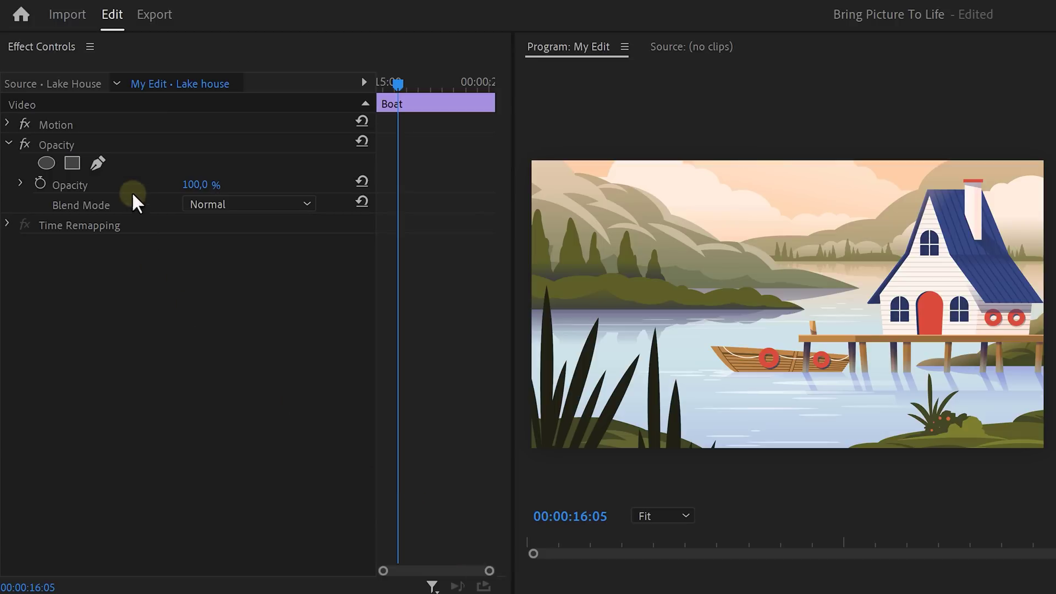
{"action": "left_click", "coordinate": [98, 163]}
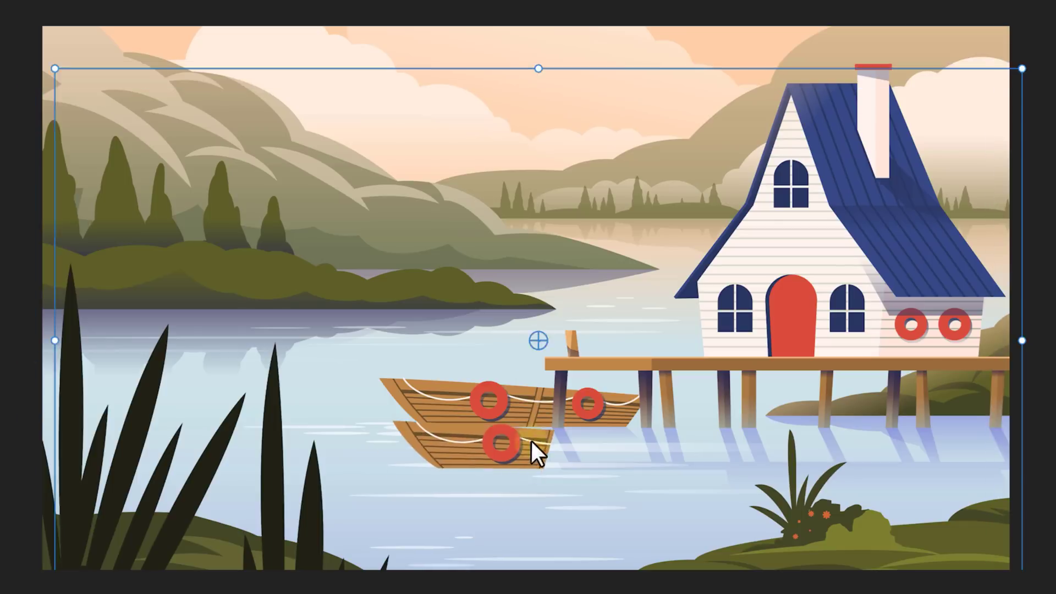
Keyframe the Boat's Position from the far-left shore (223.3, 436.6) to off-frame right (3555.8, 518.0).
{"action": "left_click_drag", "start_coordinate": [533, 444], "coordinate": [394, 327]}
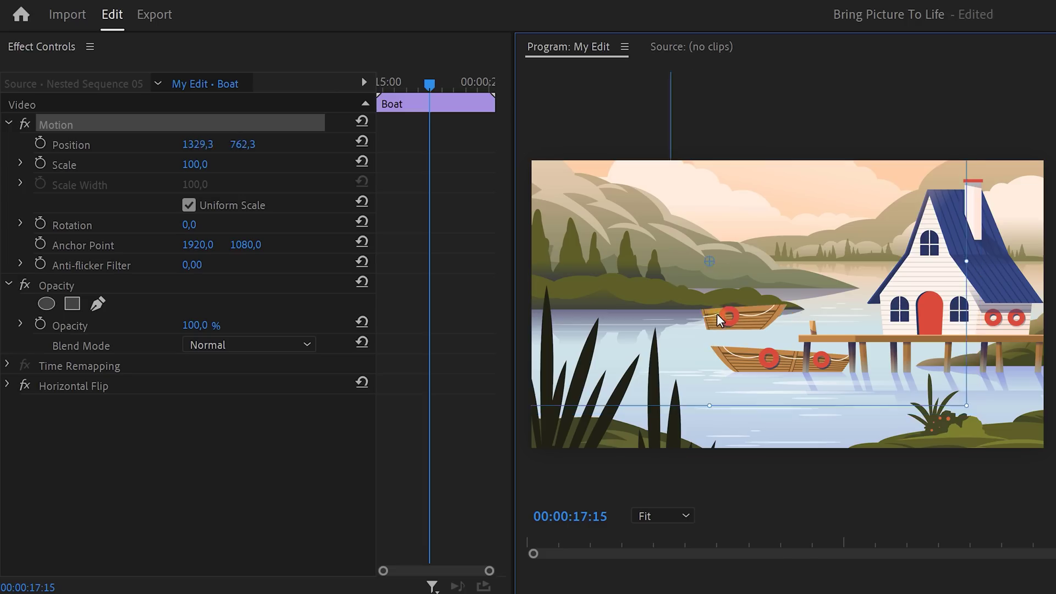
{"action": "left_click_drag", "start_coordinate": [720, 320], "coordinate": [575, 278]}
{"action": "left_click_drag", "start_coordinate": [400, 84], "coordinate": [374, 82]}
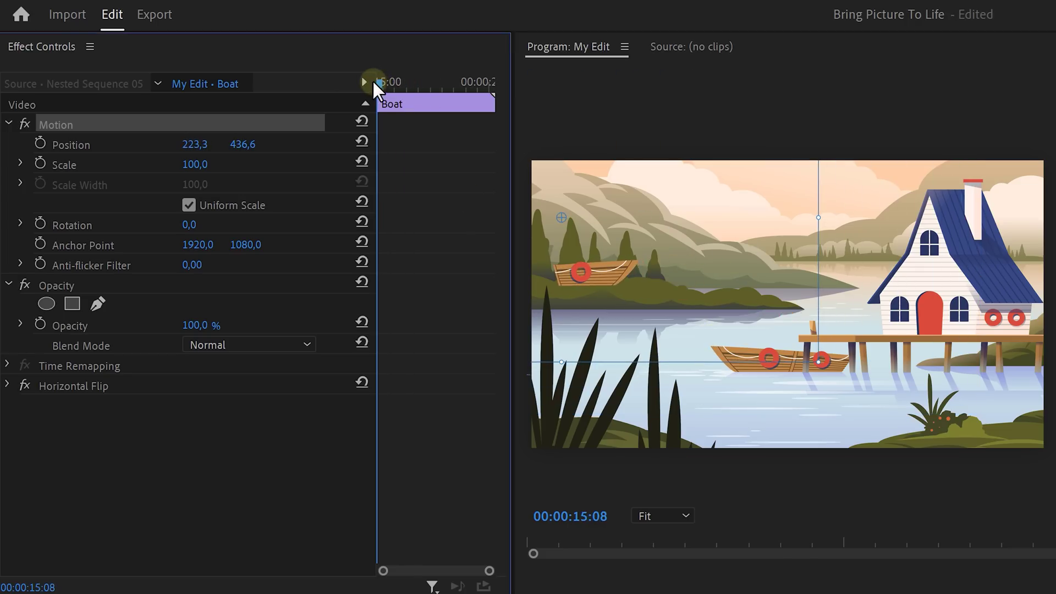
{"action": "left_click", "coordinate": [42, 141]}
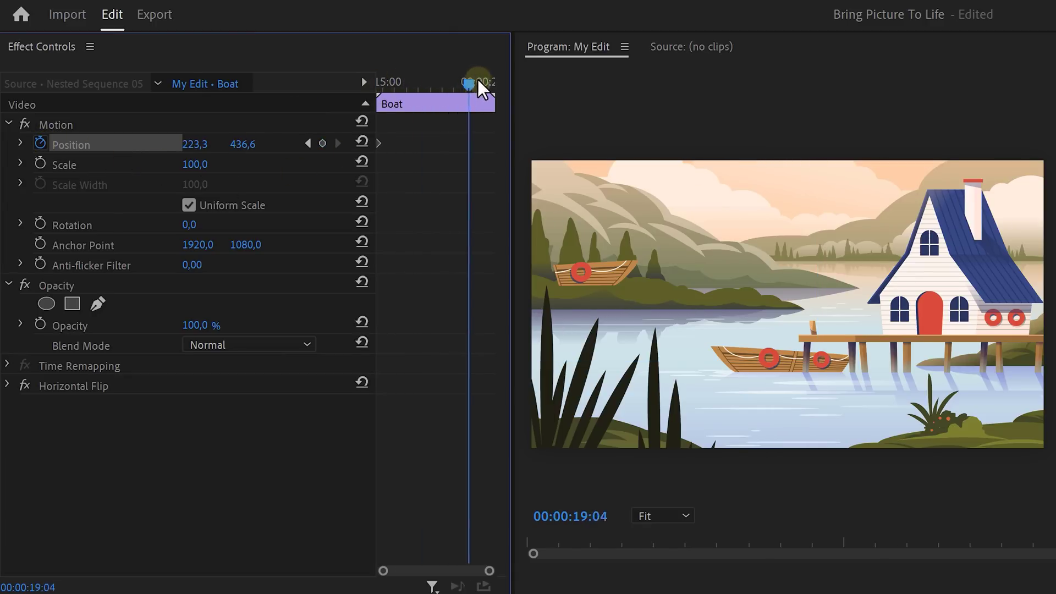
{"action": "left_click", "coordinate": [281, 125]}
{"action": "left_click_drag", "start_coordinate": [572, 242], "coordinate": [1053, 254]}
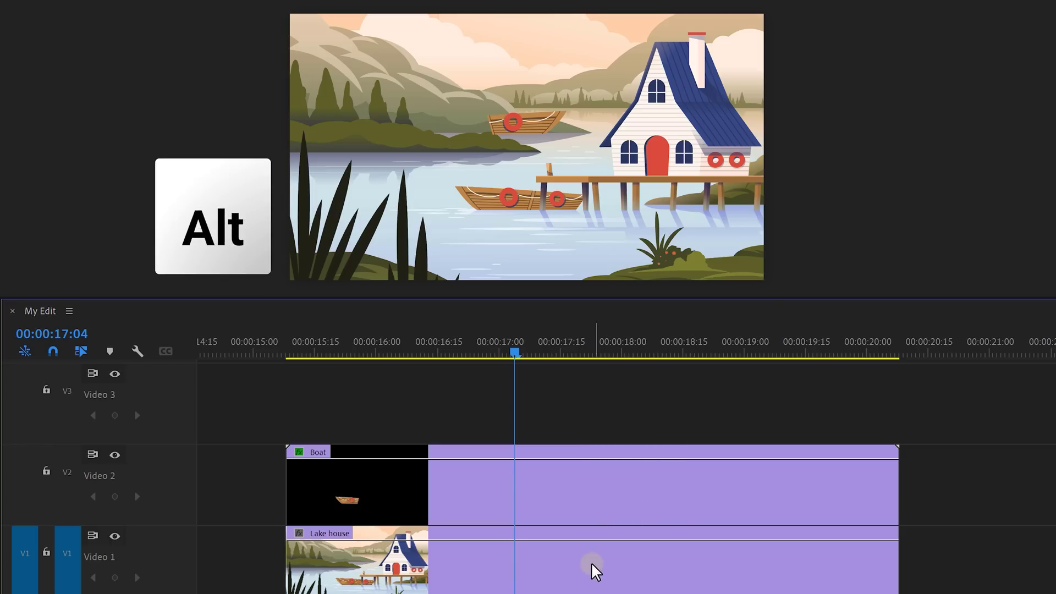
Duplicate Lake house onto Video 3 and start a pen mask along the far-shore tree tops.
{"action": "left_click_drag", "start_coordinate": [591, 575], "coordinate": [586, 419]}
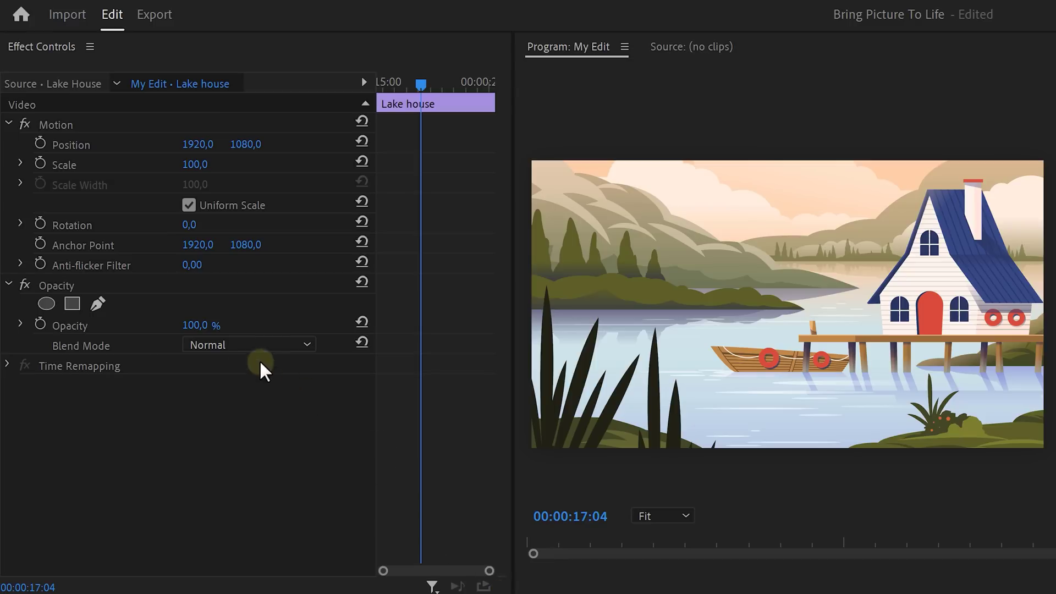
{"action": "left_click", "coordinate": [98, 303]}
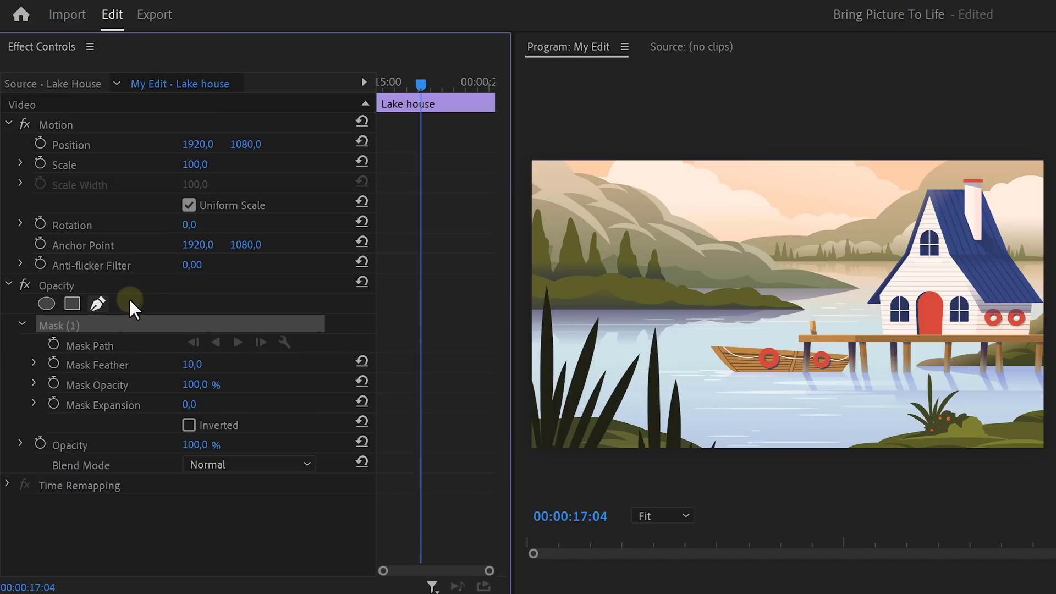
{"action": "left_click", "coordinate": [538, 208]}
{"action": "left_click", "coordinate": [545, 238]}
{"action": "left_click", "coordinate": [549, 251]}
{"action": "left_click", "coordinate": [553, 272]}
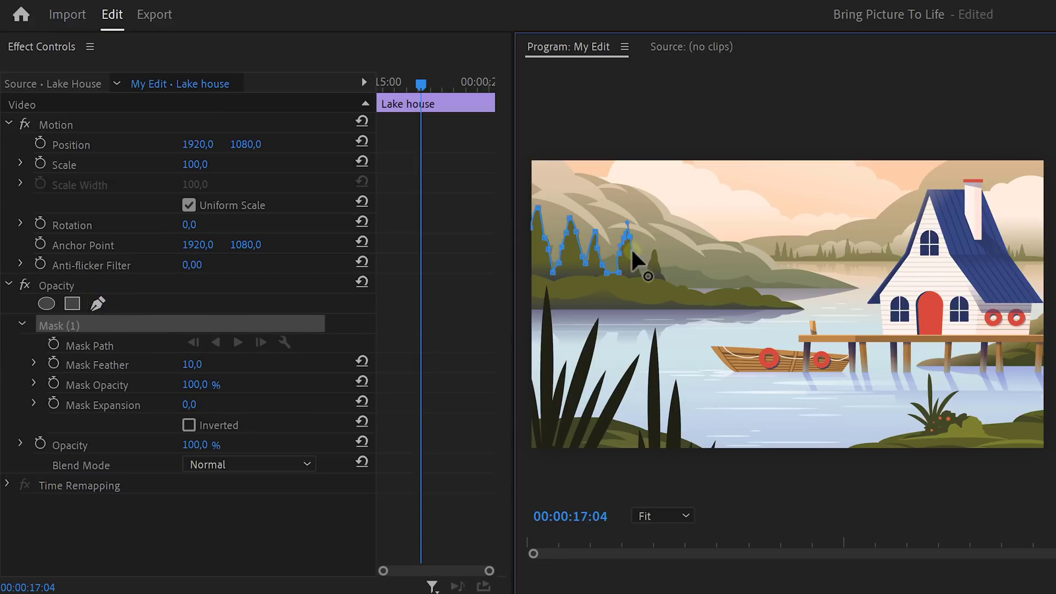
Close the mask around the far-shore trees and play back to check the boat passes behind.
{"action": "left_click", "coordinate": [804, 309]}
{"action": "left_click", "coordinate": [521, 310]}
{"action": "left_click", "coordinate": [521, 246]}
{"action": "left_click", "coordinate": [519, 212]}
{"action": "key", "text": "space"}
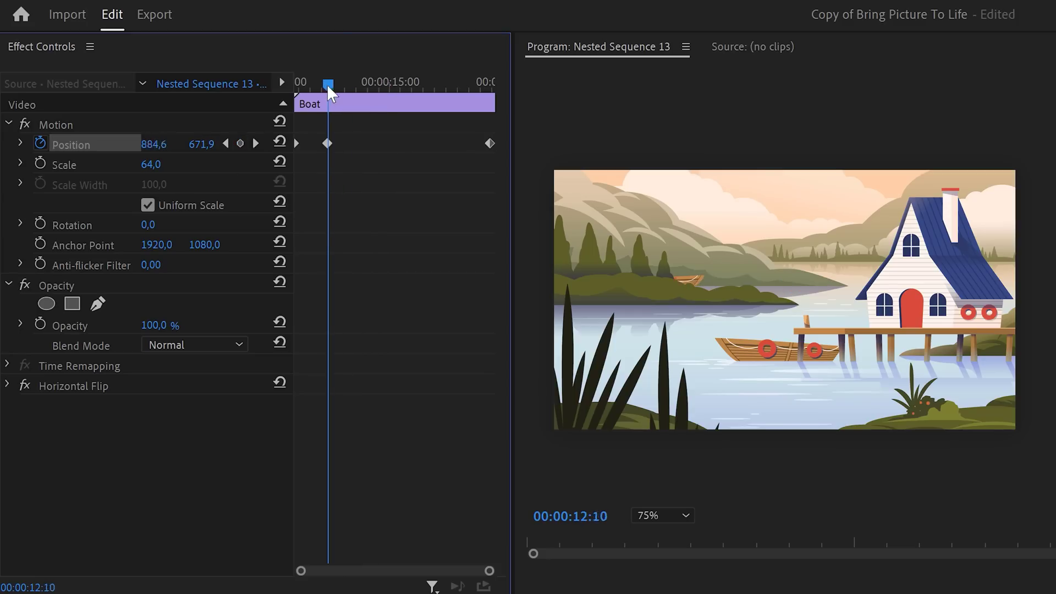
Midway through the crossing, nudge the boat a few pixels lower so it stays on the water.
{"action": "left_click_drag", "start_coordinate": [328, 84], "coordinate": [407, 85]}
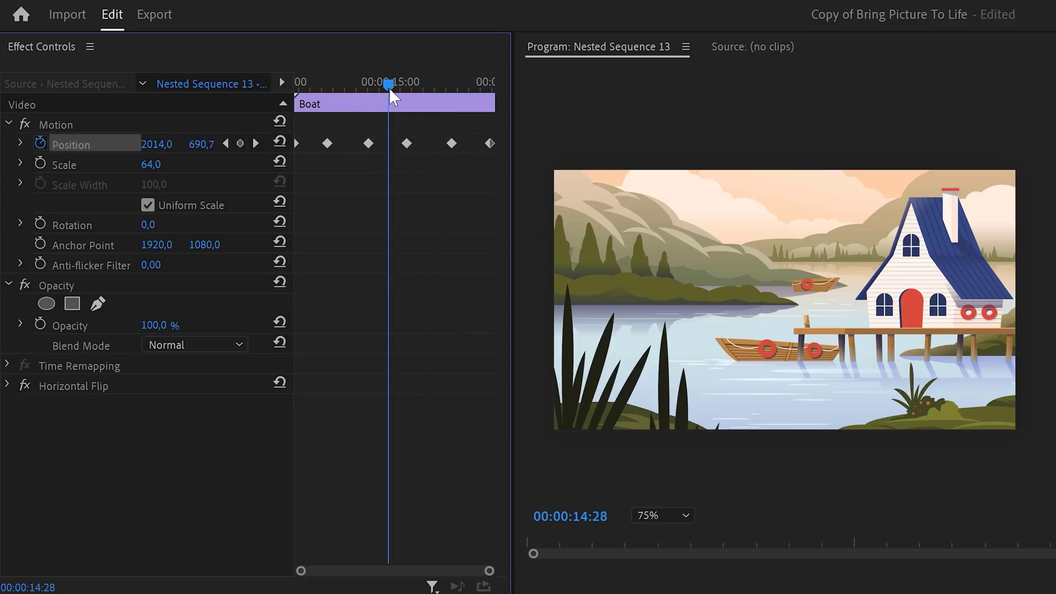
{"action": "left_click", "coordinate": [117, 124]}
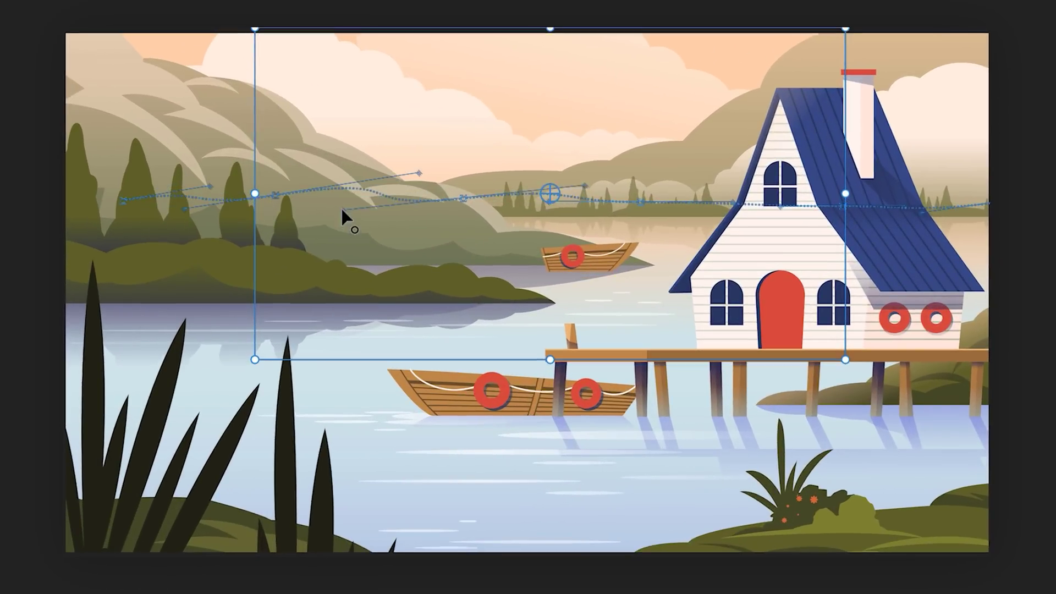
{"action": "left_click_drag", "start_coordinate": [568, 208], "coordinate": [569, 214]}
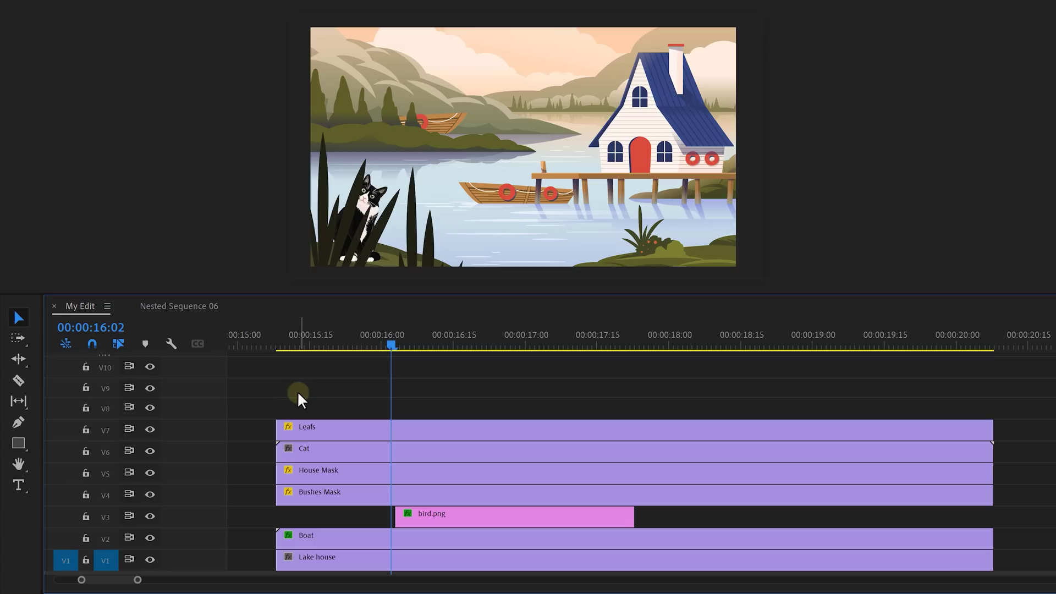
Raise all layers above the lake house two tracks with Alt+Up.
{"action": "left_click_drag", "start_coordinate": [297, 391], "coordinate": [403, 540]}
{"action": "key", "text": "alt+Up"}
{"action": "key", "text": "alt+Up"}
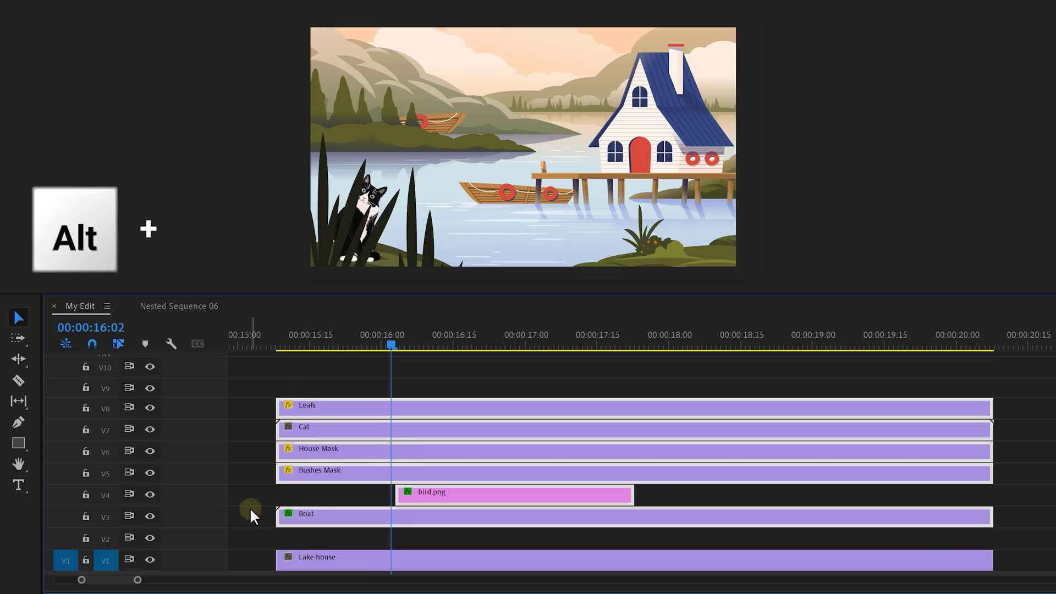
{"action": "left_click", "coordinate": [250, 507]}
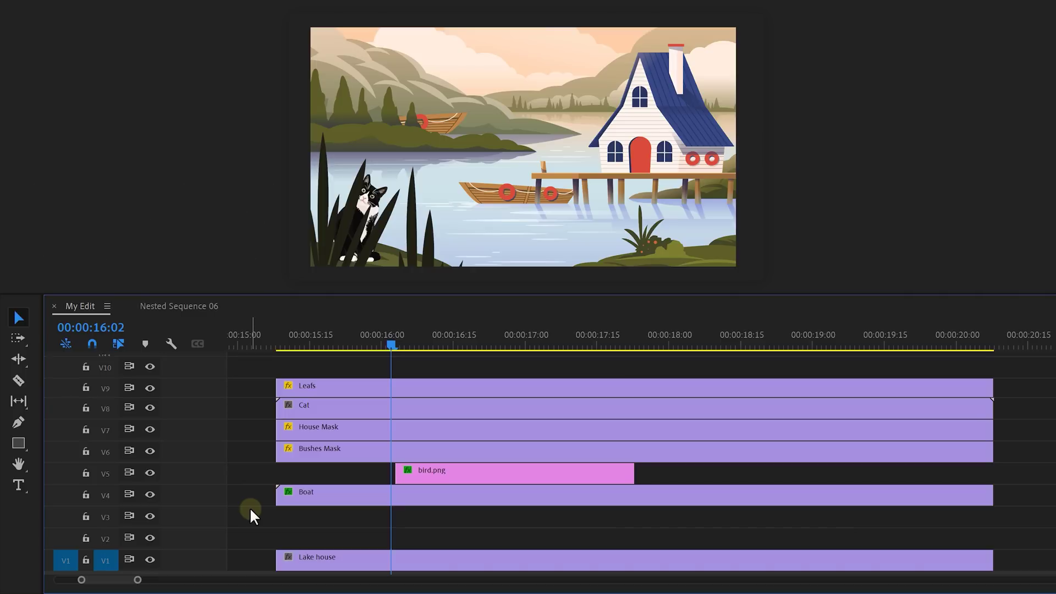
Duplicate the Lake house clip from V1 onto V2 and select the copy.
{"action": "left_click", "coordinate": [350, 561], "text": "alt"}
{"action": "left_click_drag", "start_coordinate": [351, 561], "coordinate": [349, 536]}
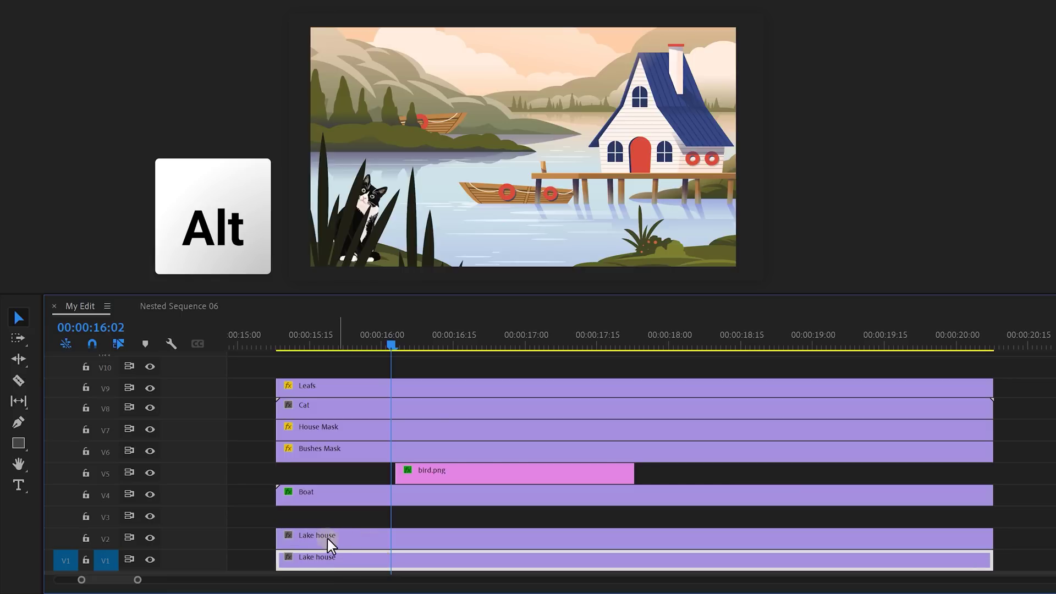
{"action": "left_click", "coordinate": [296, 537]}
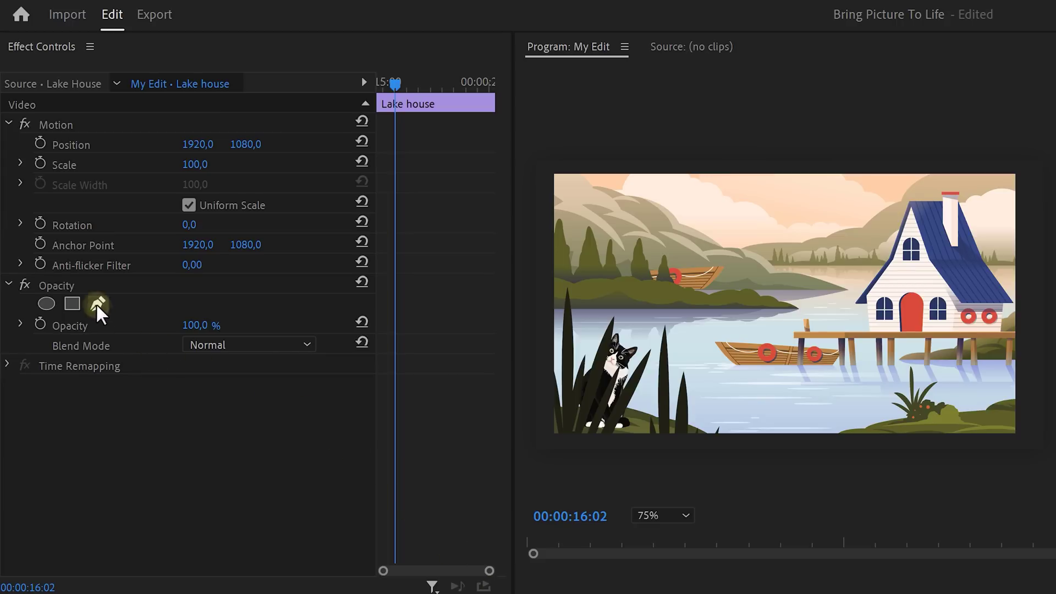
Trace a closed pen mask around the clouds above the hills on the V2 copy.
{"action": "left_click", "coordinate": [96, 303]}
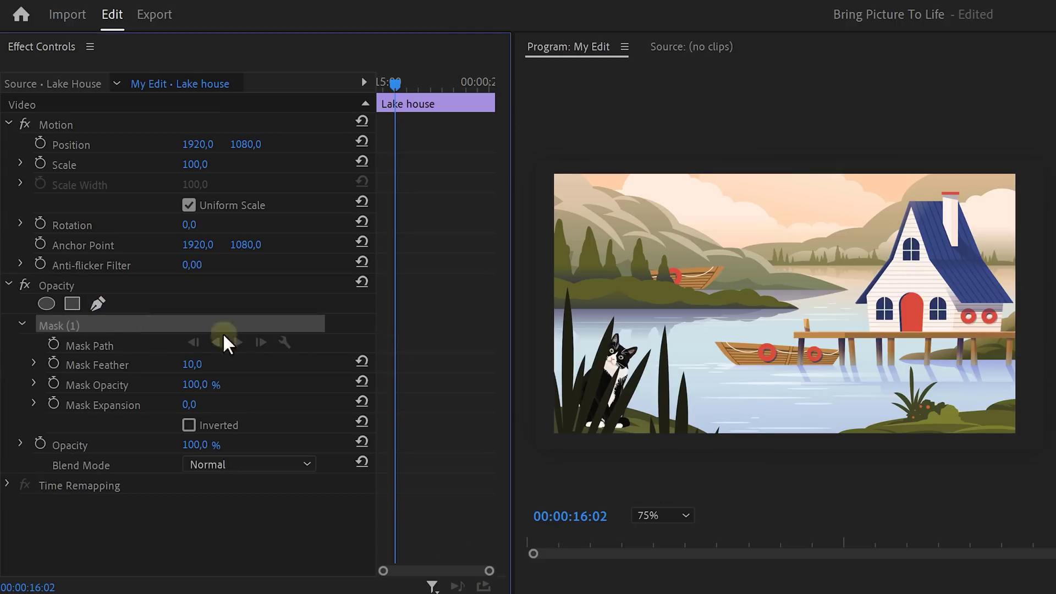
{"action": "left_click", "coordinate": [614, 190]}
{"action": "left_click", "coordinate": [631, 173]}
{"action": "left_click", "coordinate": [675, 166]}
{"action": "left_click", "coordinate": [690, 176]}
{"action": "left_click", "coordinate": [701, 168]}
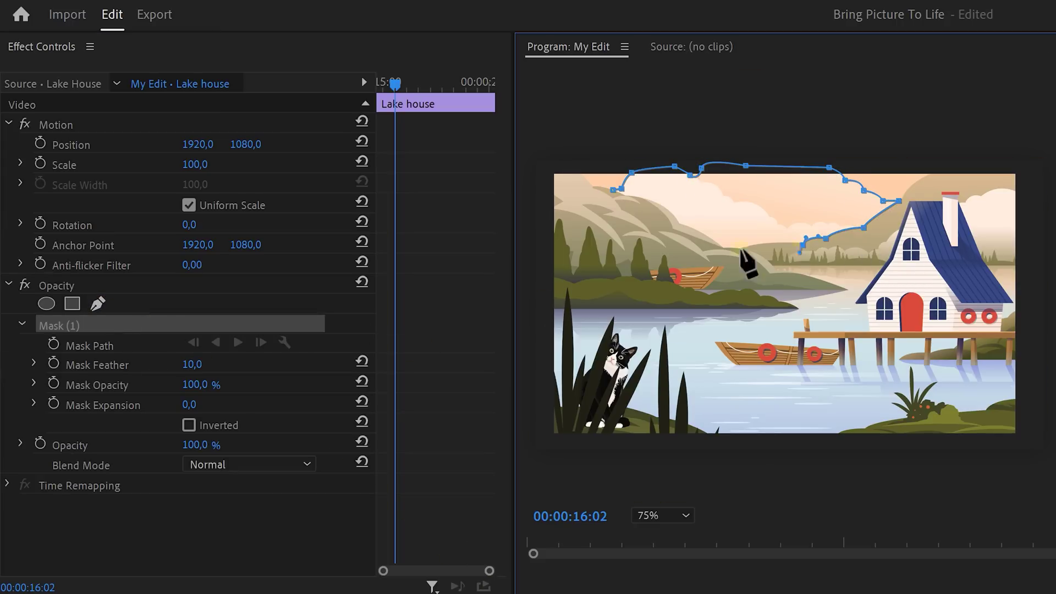
{"action": "left_click", "coordinate": [624, 198]}
{"action": "left_click", "coordinate": [613, 190]}
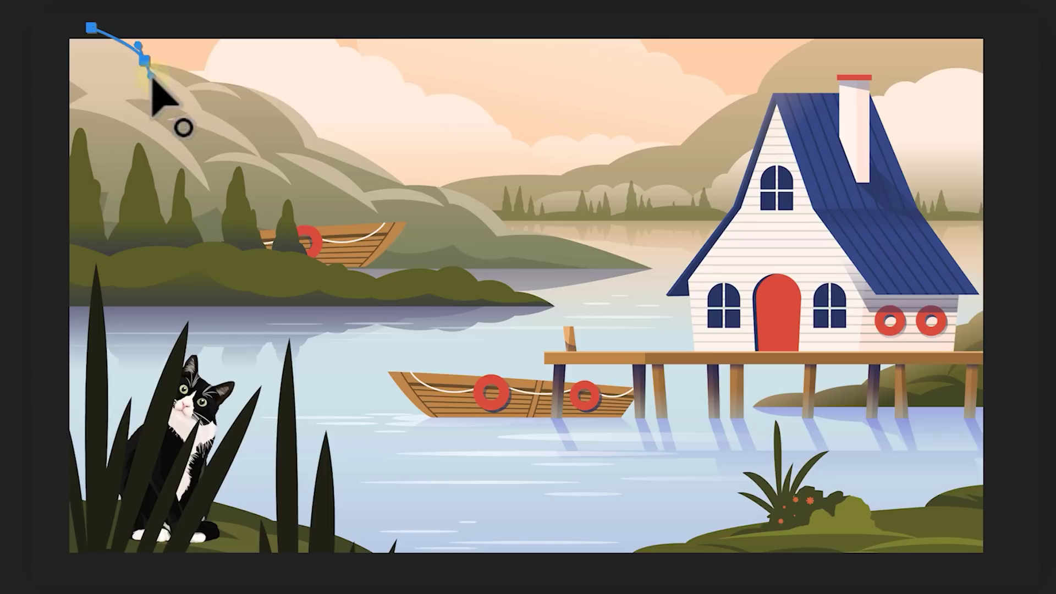
Trace a mask along the hill ridge, curving it to follow the ridge line.
{"action": "left_click", "coordinate": [207, 81]}
{"action": "left_click", "coordinate": [316, 135]}
{"action": "left_click", "coordinate": [405, 183]}
{"action": "left_click", "coordinate": [440, 184]}
{"action": "left_click", "coordinate": [559, 176]}
{"action": "left_click", "coordinate": [679, 142]}
{"action": "left_click_drag", "start_coordinate": [823, 31], "coordinate": [845, 31]}
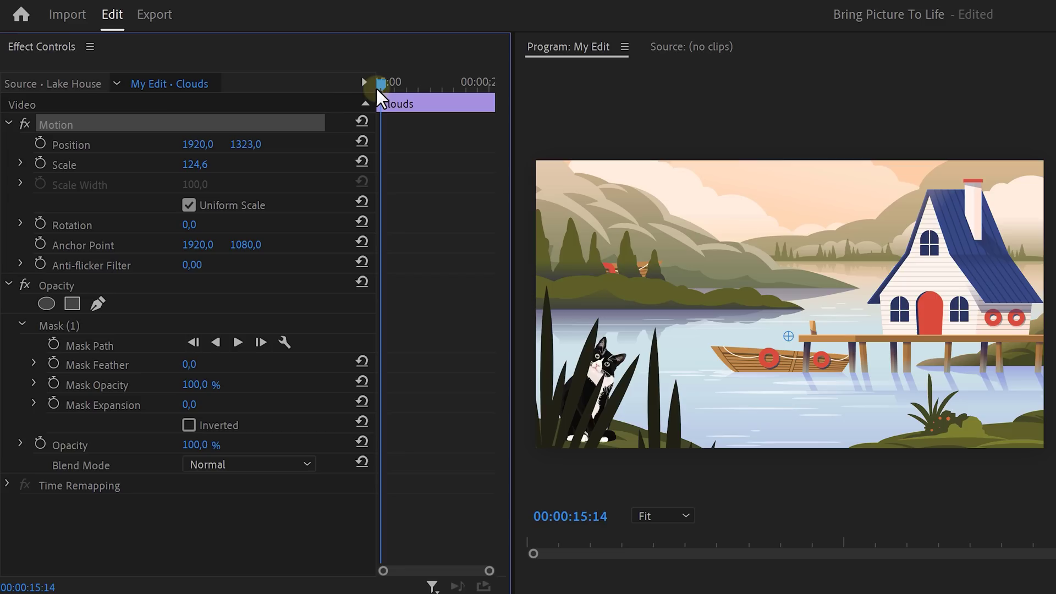
Keyframe the Clouds' Position so they drift sideways from clip start to end.
{"action": "left_click", "coordinate": [41, 143]}
{"action": "left_click_drag", "start_coordinate": [378, 87], "coordinate": [489, 85]}
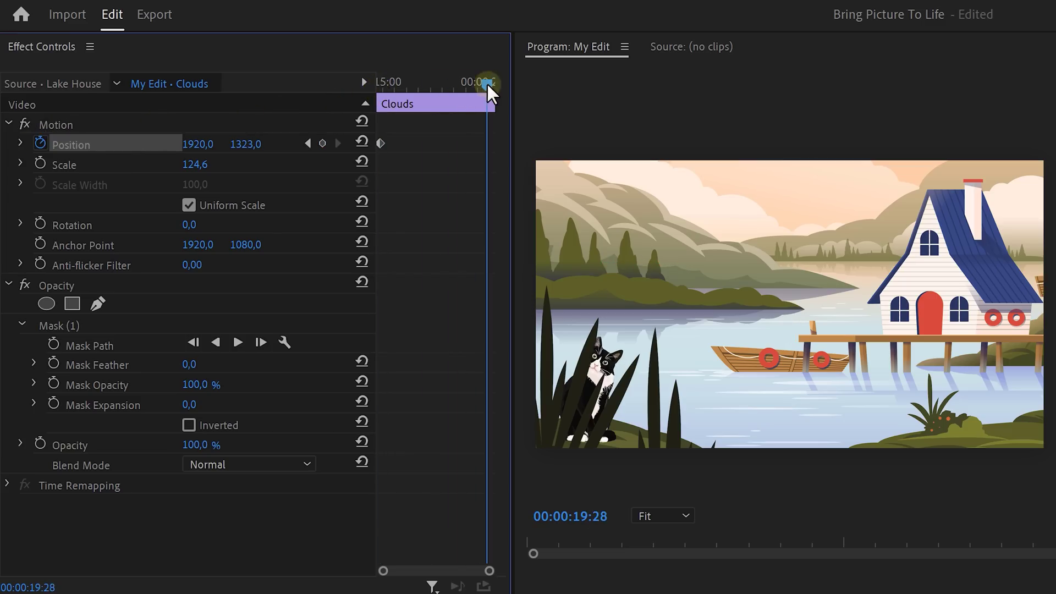
{"action": "left_click_drag", "start_coordinate": [219, 144], "coordinate": [286, 137]}
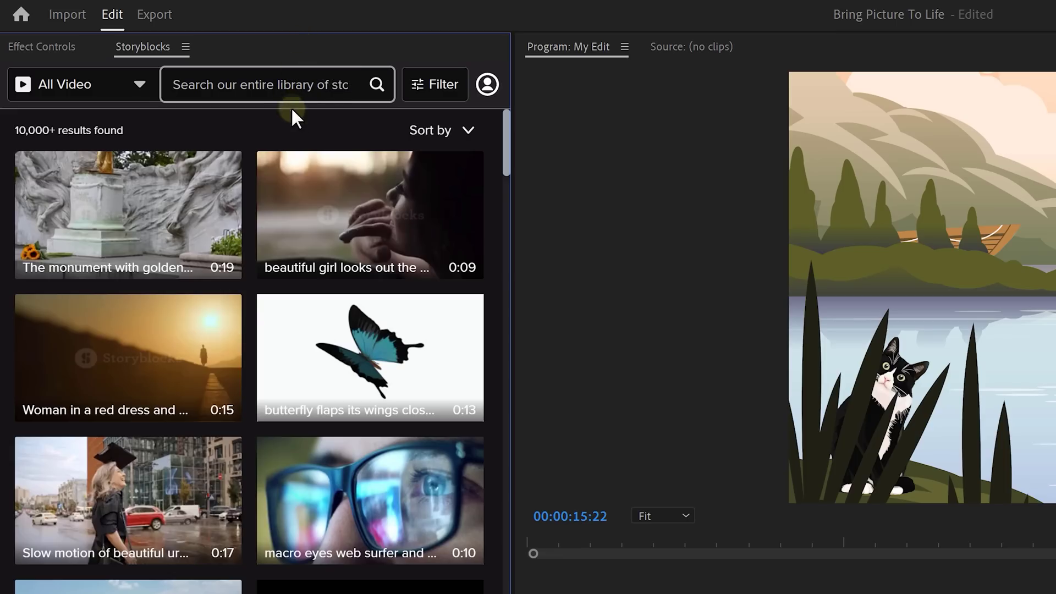
Search Storyblocks for 'Smoke overlay' and download the slow-motion smoke clip as HD MP4.
{"action": "type", "text": "Smoke o"}
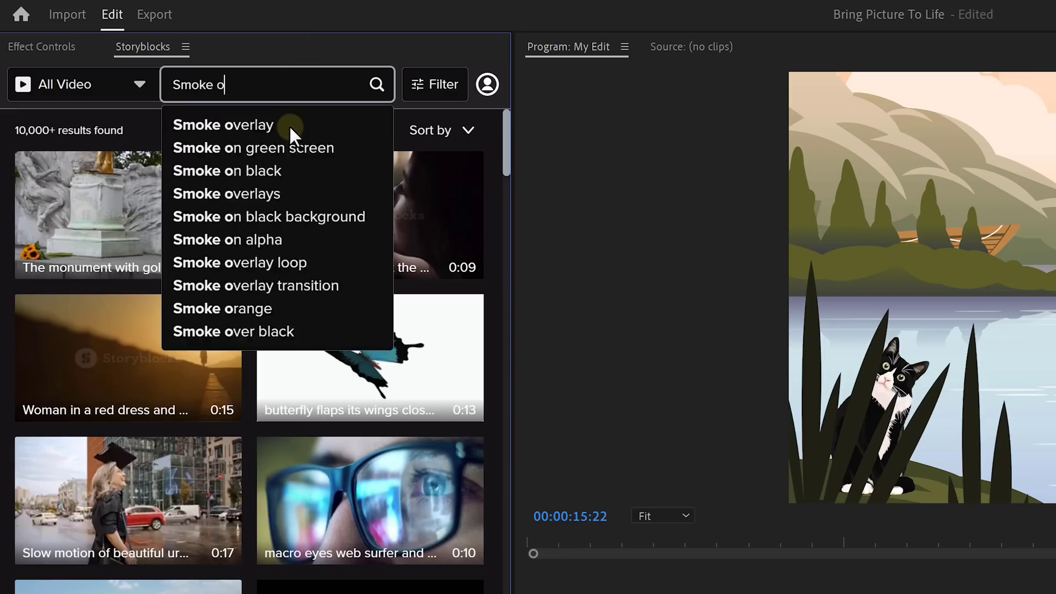
{"action": "type", "text": "verlay"}
{"action": "key", "text": "Return"}
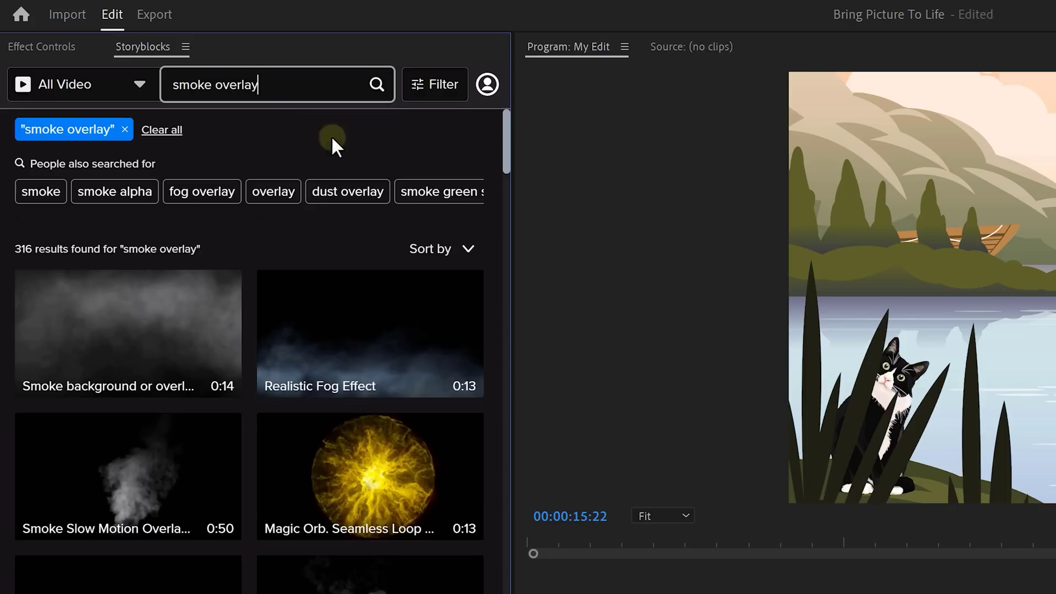
{"action": "scroll", "coordinate": [505, 135], "scroll_direction": "down", "scroll_amount": 2}
{"action": "left_click", "coordinate": [216, 307]}
{"action": "left_click", "coordinate": [163, 389]}
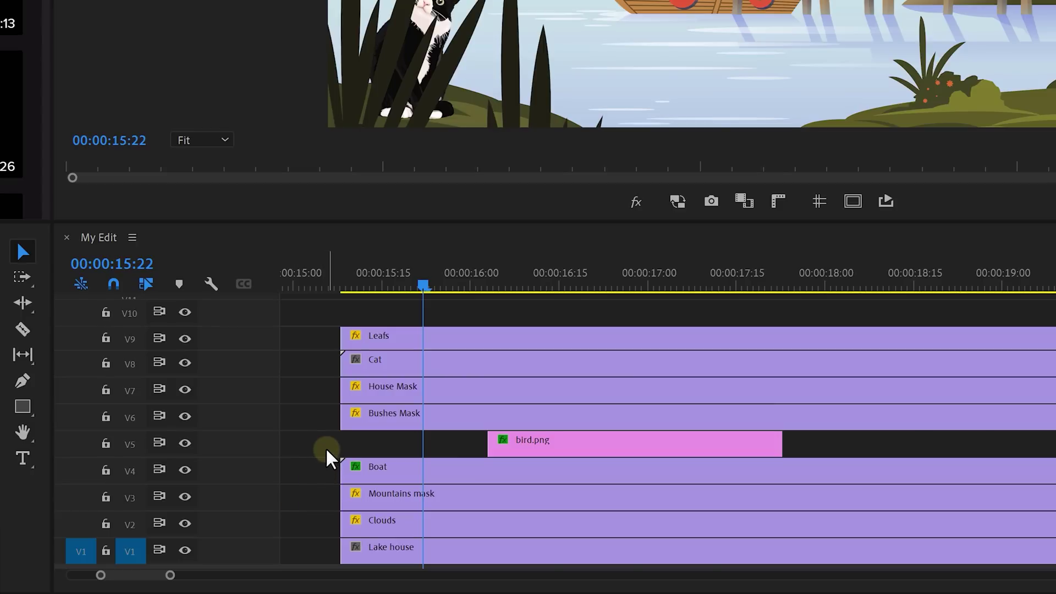
Raise the upper layers and bird clip one track and place the smoke clip on V5.
{"action": "left_click_drag", "start_coordinate": [329, 445], "coordinate": [578, 310]}
{"action": "key", "text": "alt+Up"}
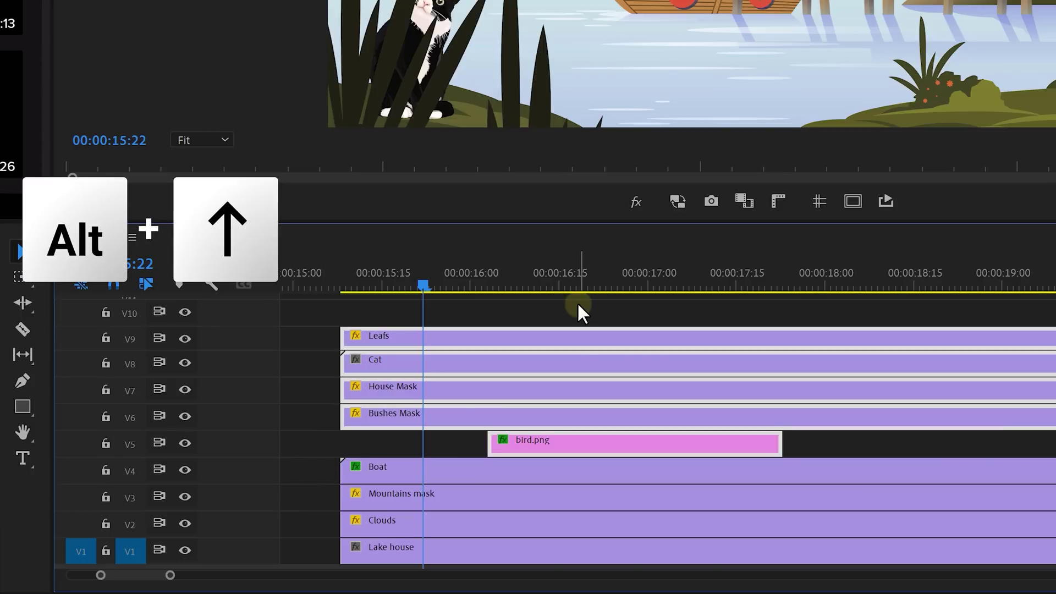
{"action": "key", "text": "alt+Up"}
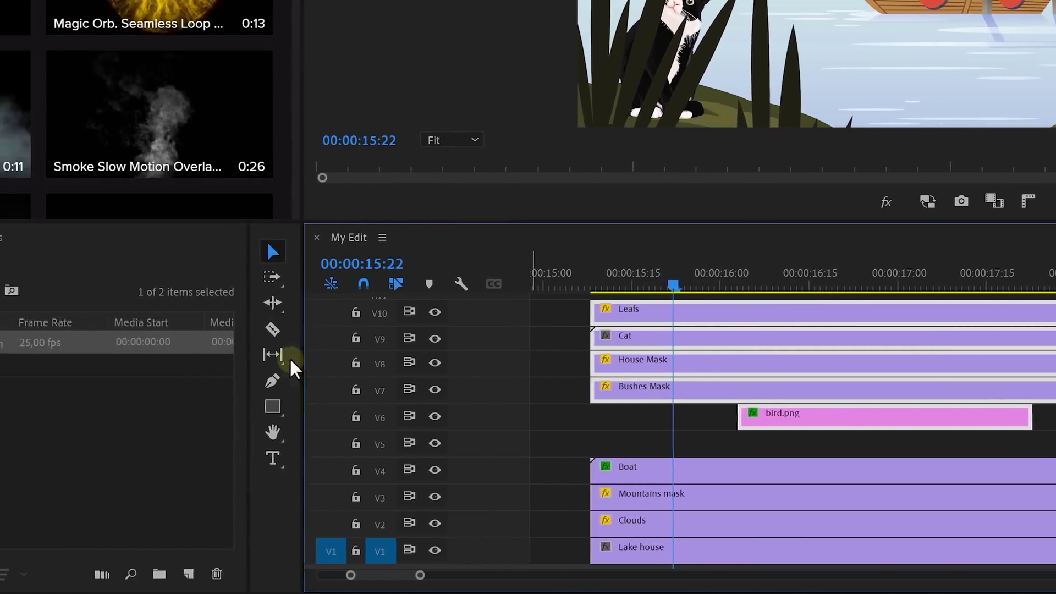
{"action": "left_click_drag", "start_coordinate": [43, 348], "coordinate": [572, 443]}
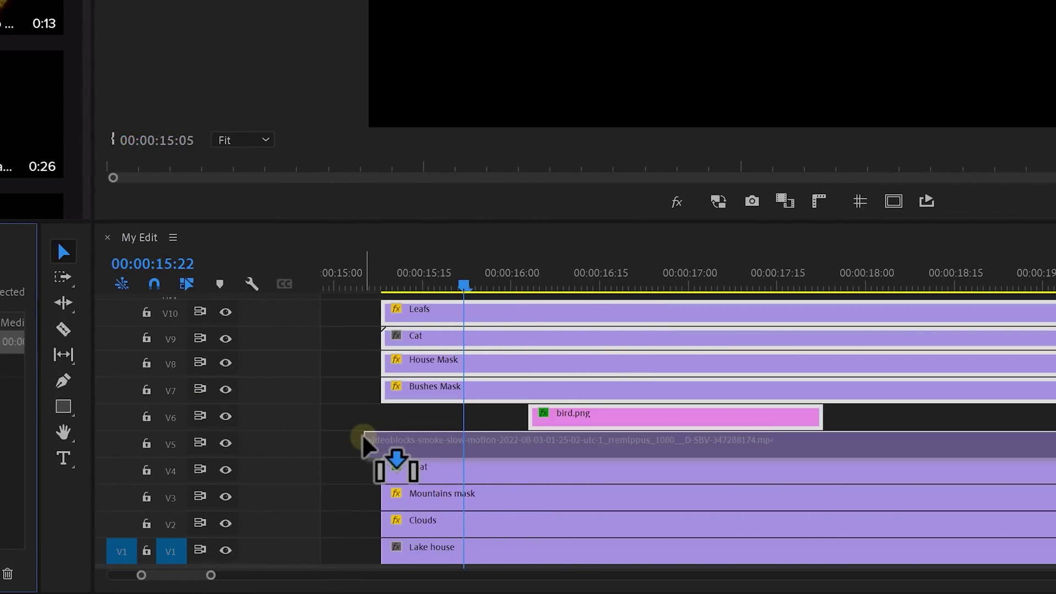
{"action": "left_click_drag", "start_coordinate": [364, 437], "coordinate": [378, 440]}
Set the smoke clip's blend mode to Screen so the lake scene shows through.
{"action": "left_click", "coordinate": [549, 454]}
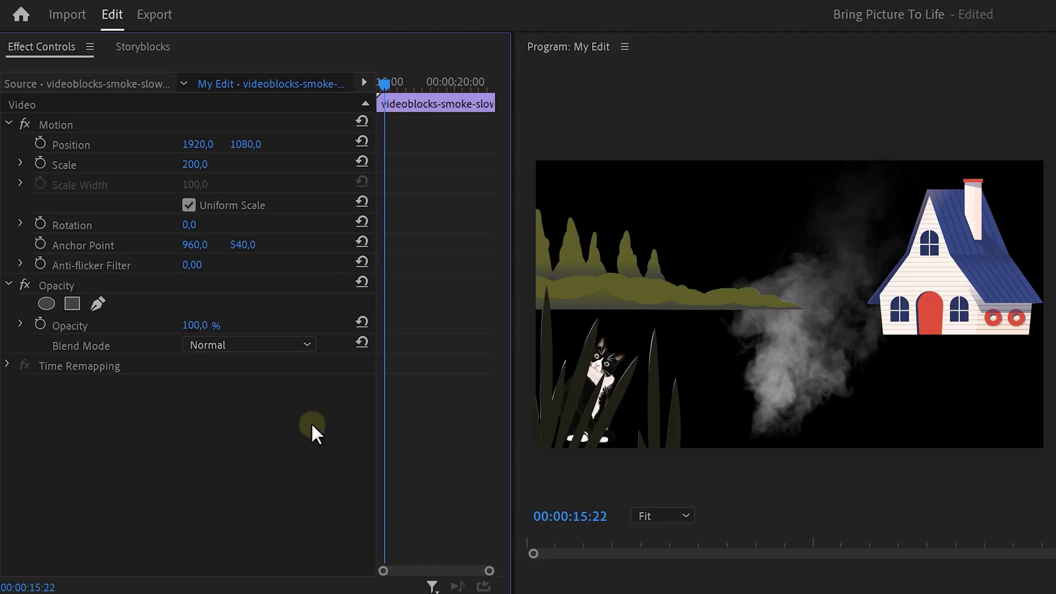
{"action": "left_click", "coordinate": [286, 345]}
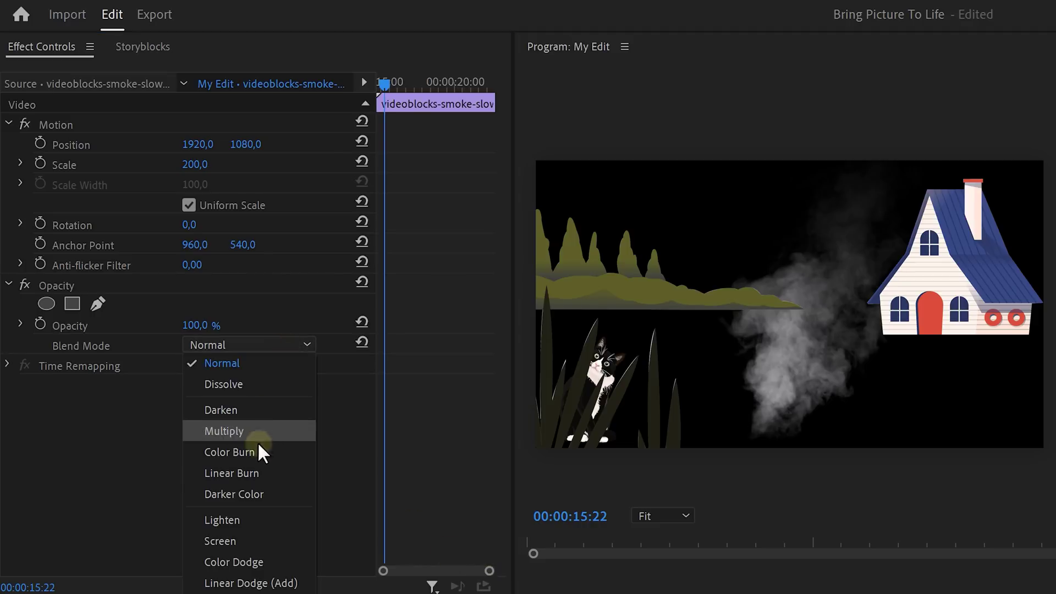
{"action": "left_click", "coordinate": [238, 540]}
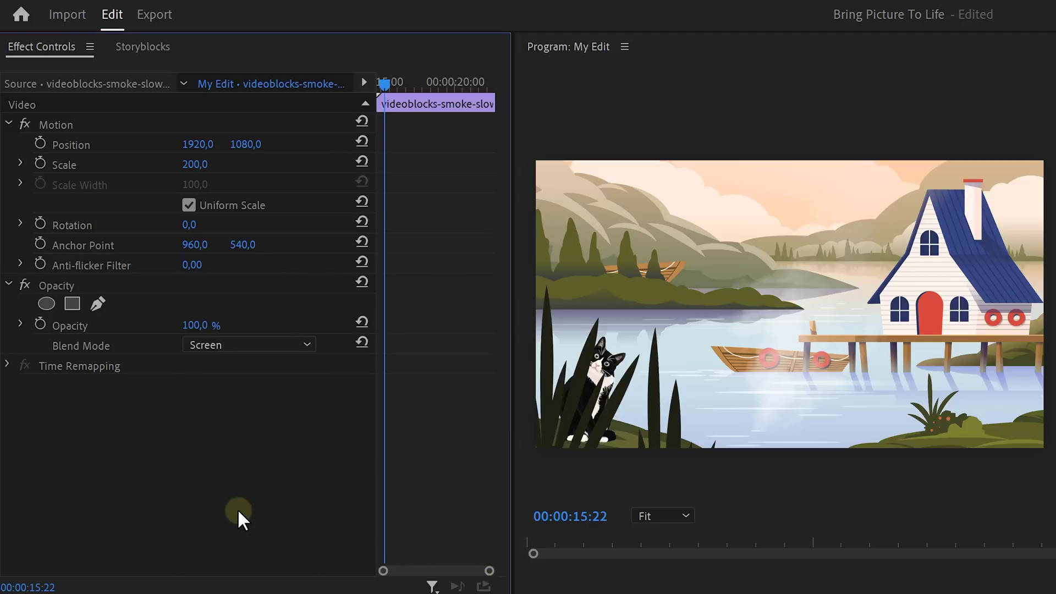
{"action": "left_click", "coordinate": [124, 124]}
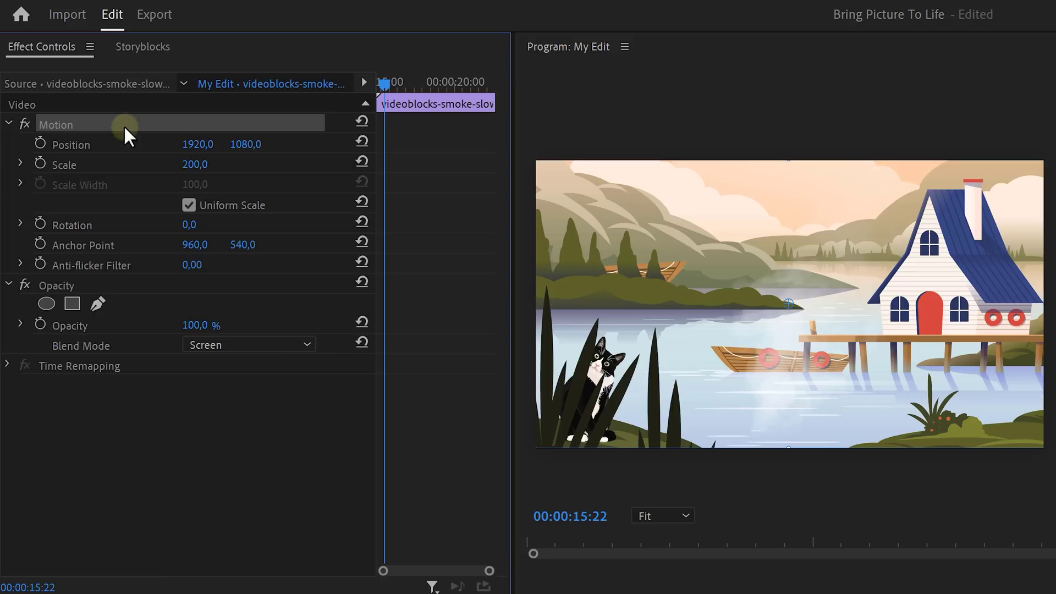
{"action": "left_click", "coordinate": [785, 507]}
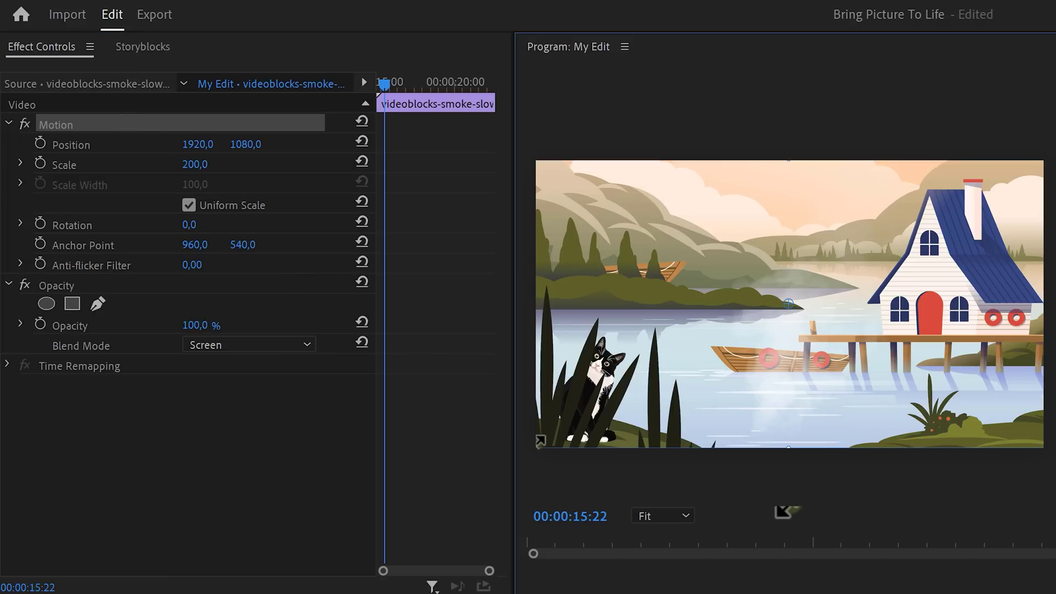
Drag the smoke's handles to 72.3 scale, then place it in the picture's upper-right corner.
{"action": "left_click_drag", "start_coordinate": [536, 447], "coordinate": [696, 355]}
{"action": "left_click_drag", "start_coordinate": [811, 313], "coordinate": [942, 226]}
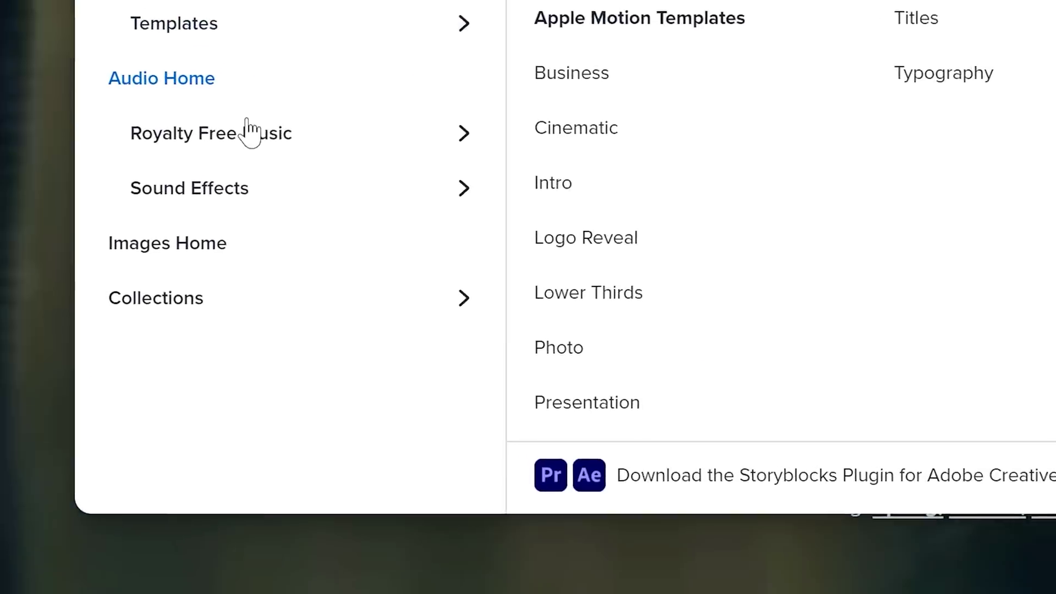
Open a Storyblocks stock footage collection and browse through it.
{"action": "mouse_move", "coordinate": [141, 330]}
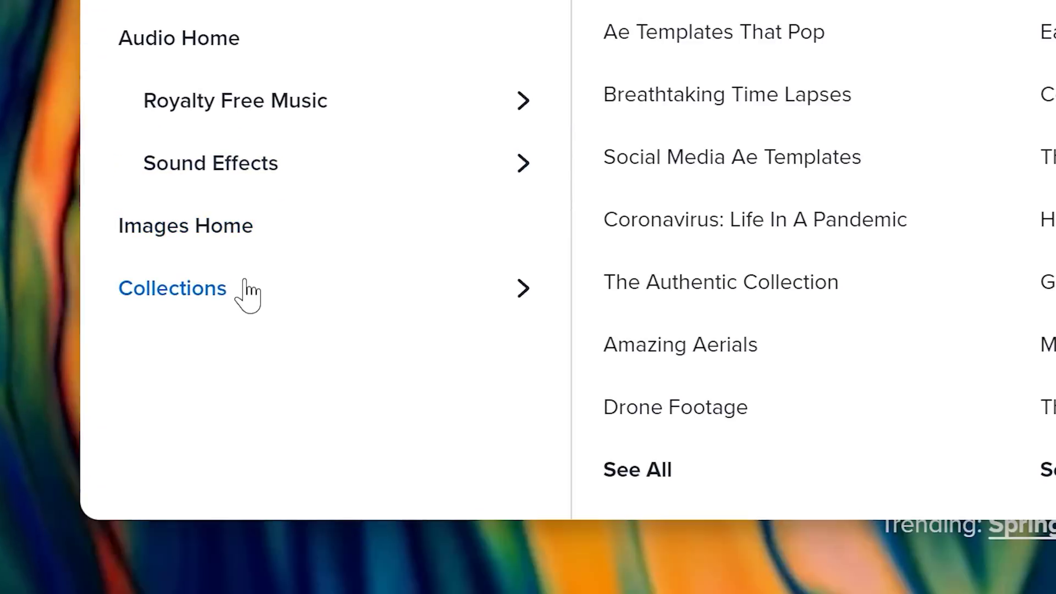
{"action": "left_click", "coordinate": [728, 94]}
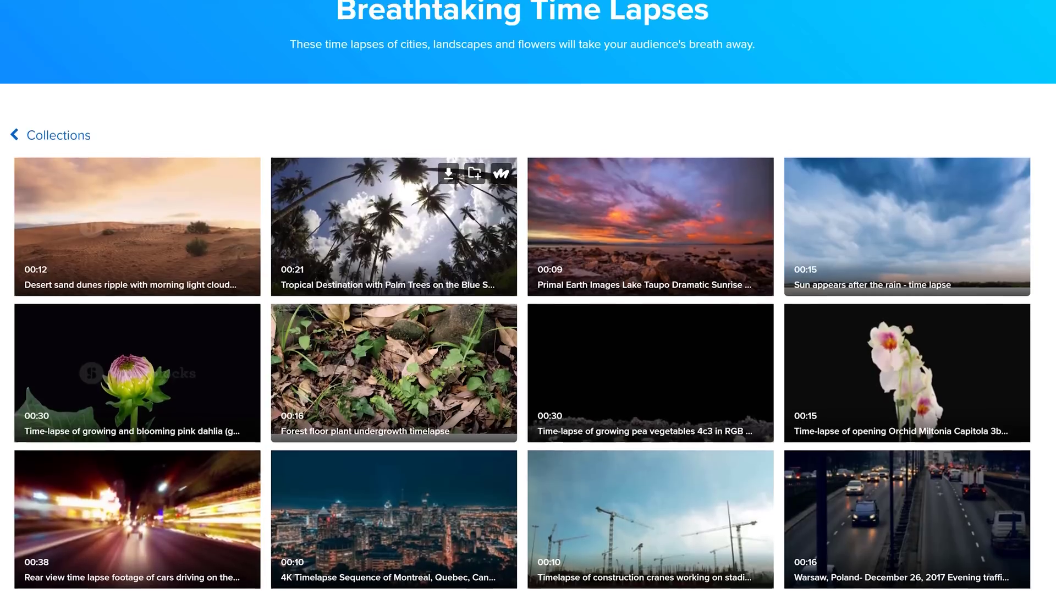
{"action": "scroll", "coordinate": [528, 297], "scroll_direction": "down", "scroll_amount": 3}
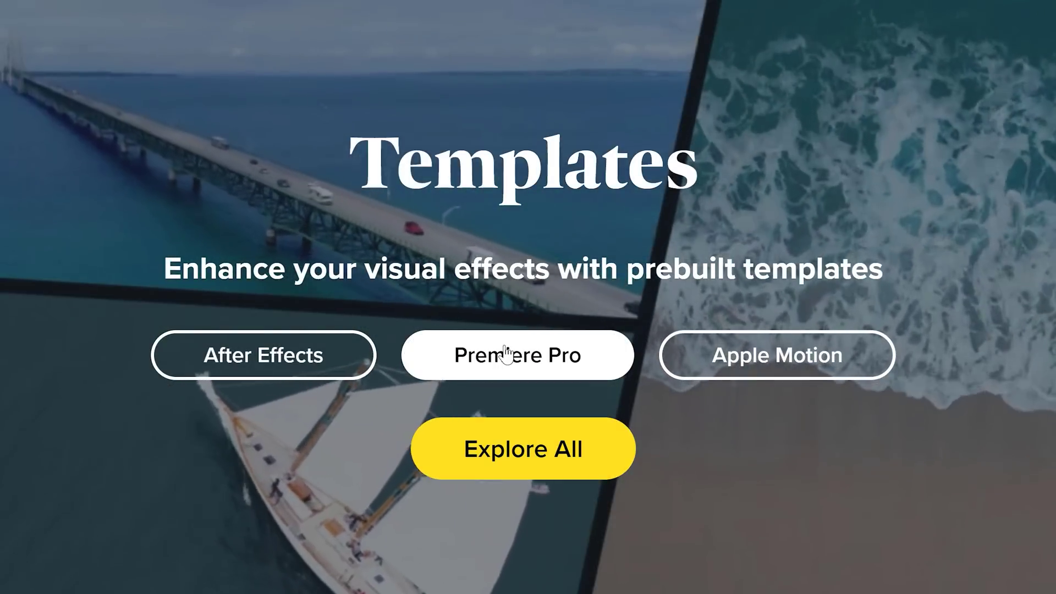
View the Premiere Pro templates and scroll down to the Cinecom x Storyblocks page.
{"action": "left_click", "coordinate": [506, 355]}
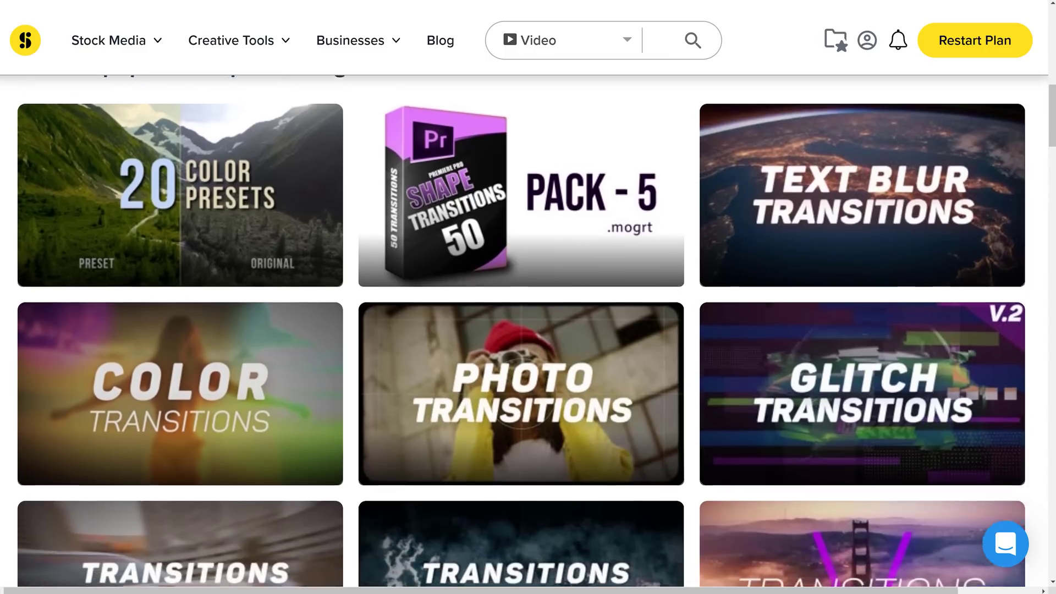
{"action": "scroll", "coordinate": [528, 298], "scroll_direction": "down", "scroll_amount": 2}
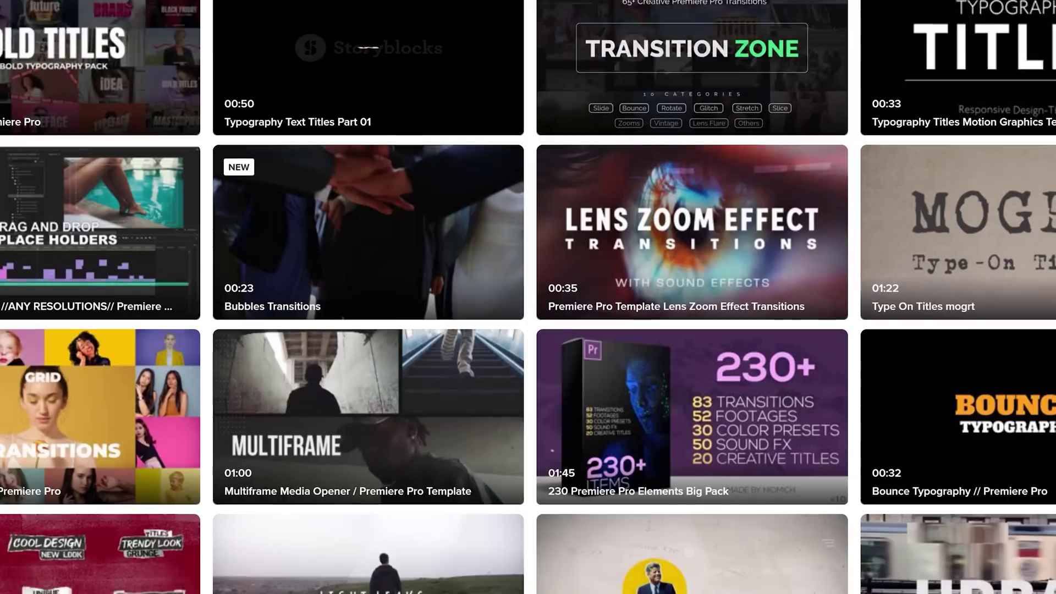
{"action": "scroll", "coordinate": [528, 297], "scroll_direction": "down", "scroll_amount": 5}
{"action": "scroll", "coordinate": [528, 297], "scroll_direction": "down", "scroll_amount": 5}
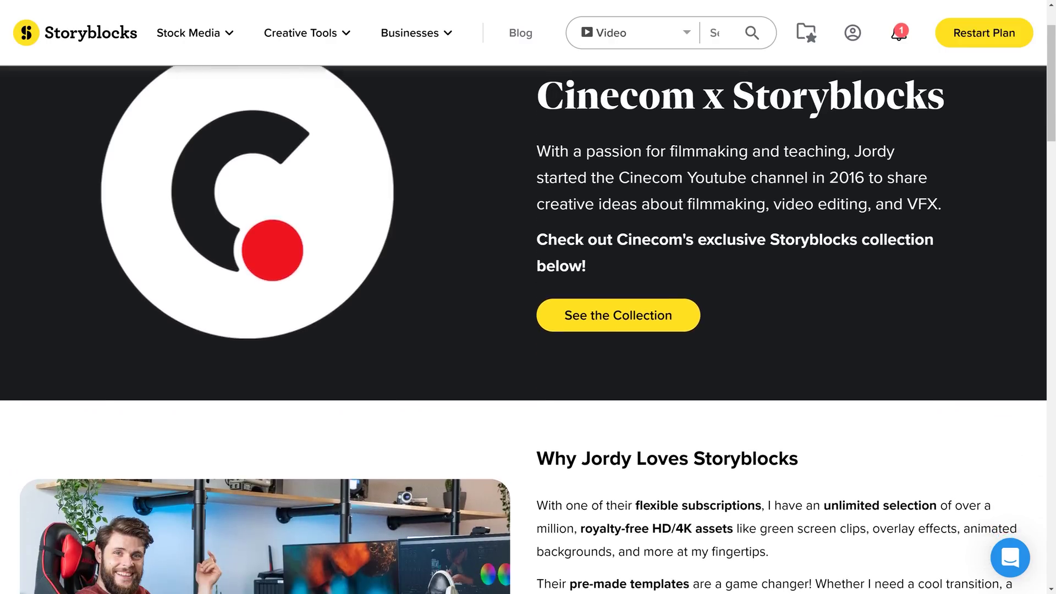
{"action": "scroll", "coordinate": [528, 330], "scroll_direction": "down", "scroll_amount": 5}
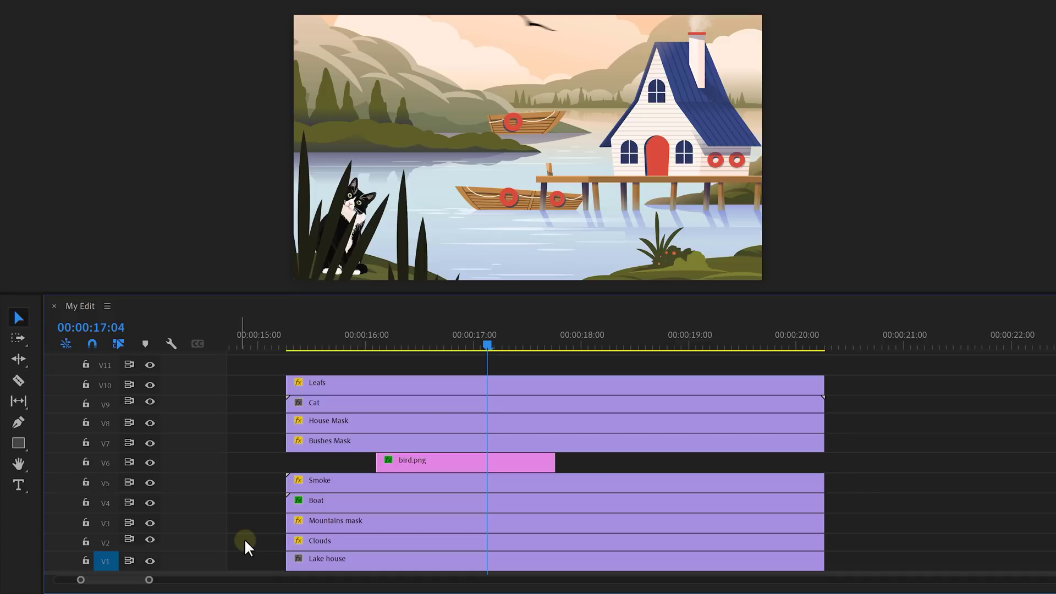
Copy Lake house to V11 as Water, pen-mask the lake with 70.6 feather, and add a second mask.
{"action": "left_click_drag", "start_coordinate": [294, 556], "coordinate": [381, 364]}
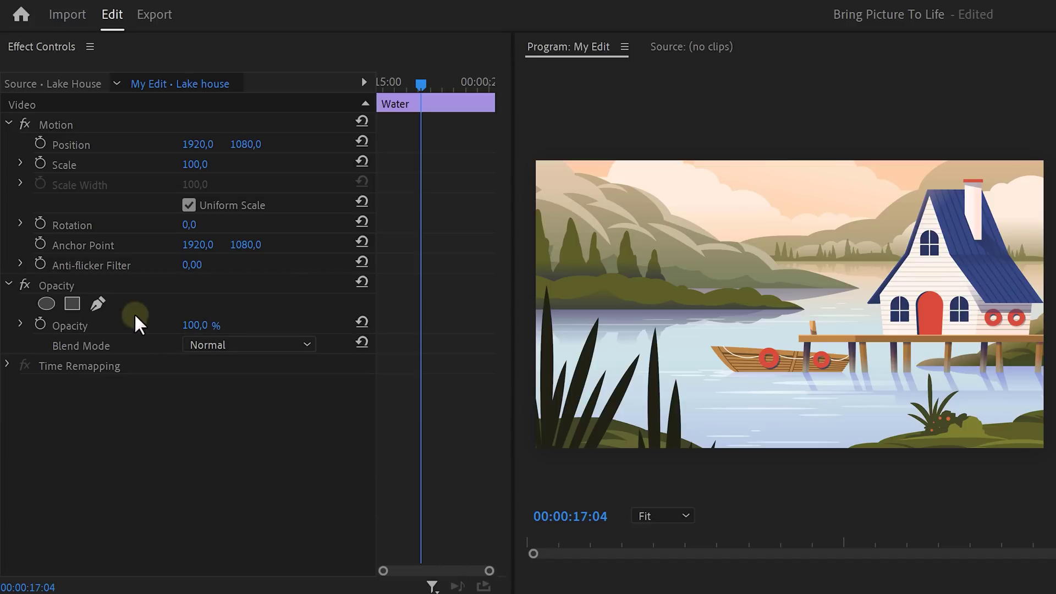
{"action": "left_click", "coordinate": [103, 306]}
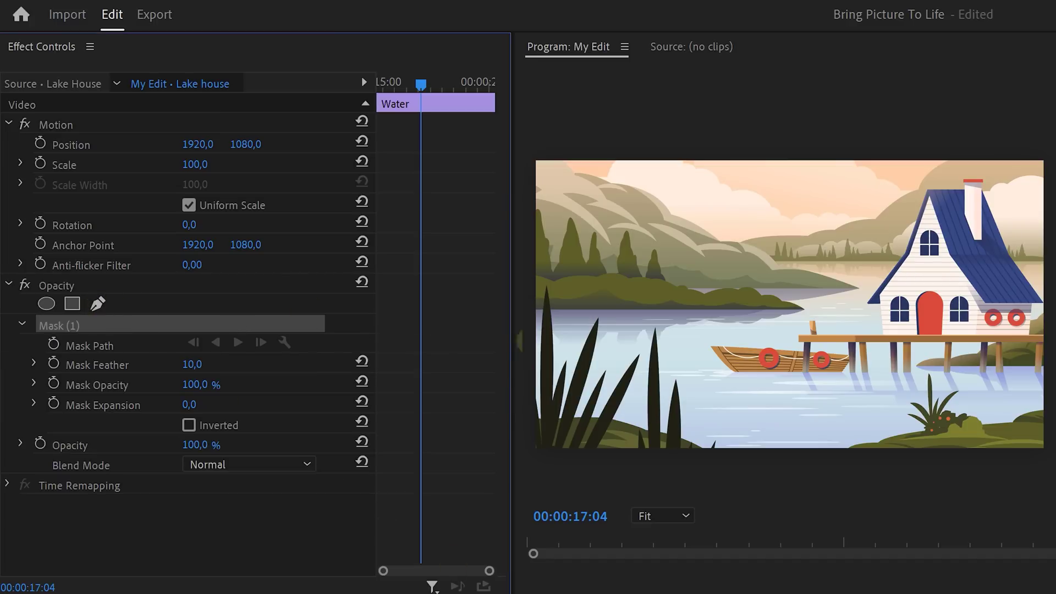
{"action": "left_click_drag", "start_coordinate": [710, 415], "coordinate": [697, 412]}
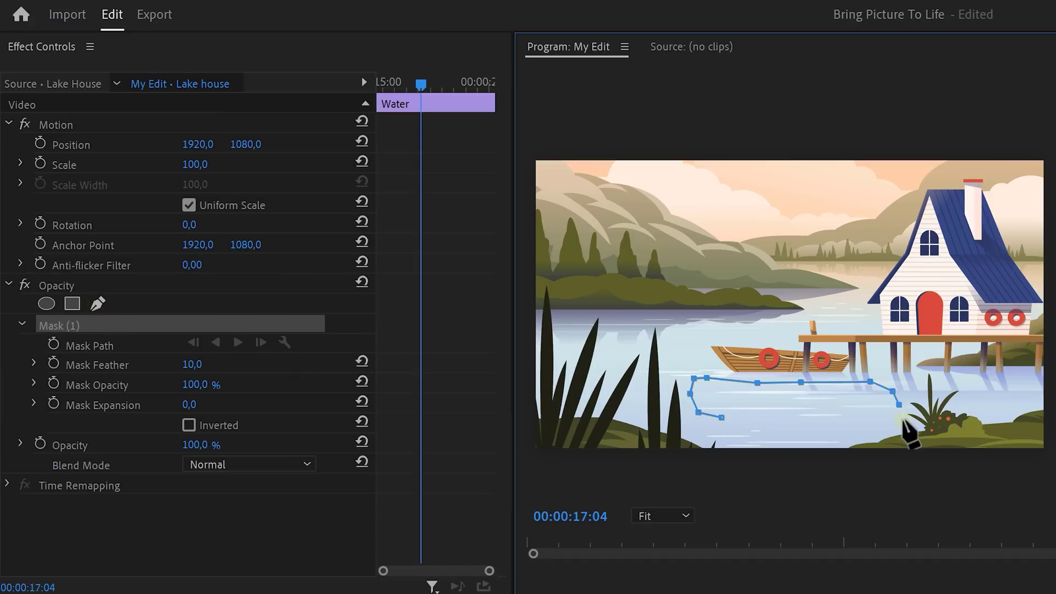
{"action": "left_click", "coordinate": [722, 419]}
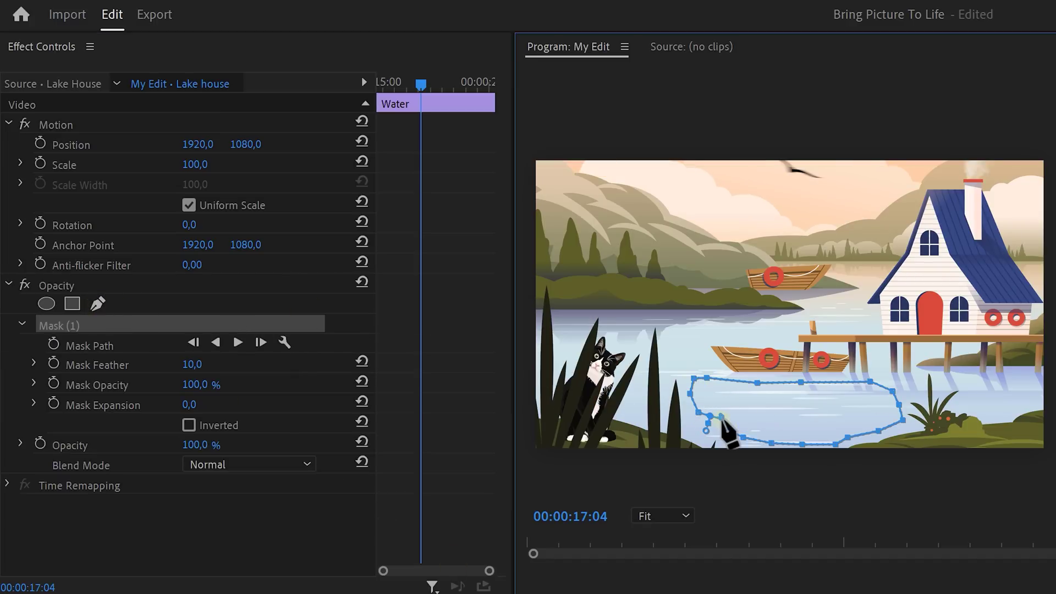
{"action": "left_click_drag", "start_coordinate": [192, 364], "coordinate": [231, 365]}
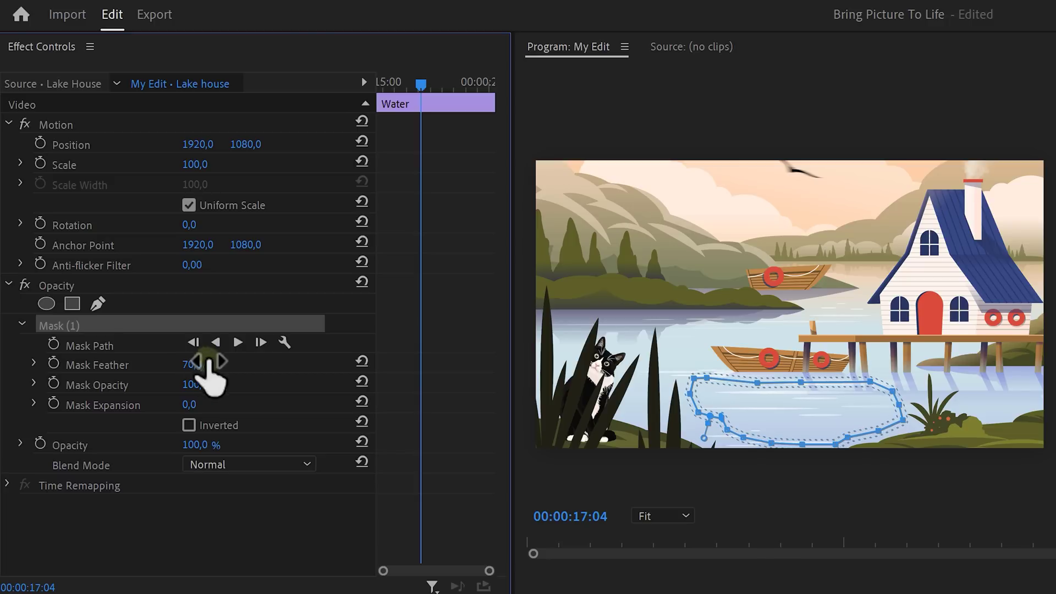
{"action": "left_click", "coordinate": [97, 303]}
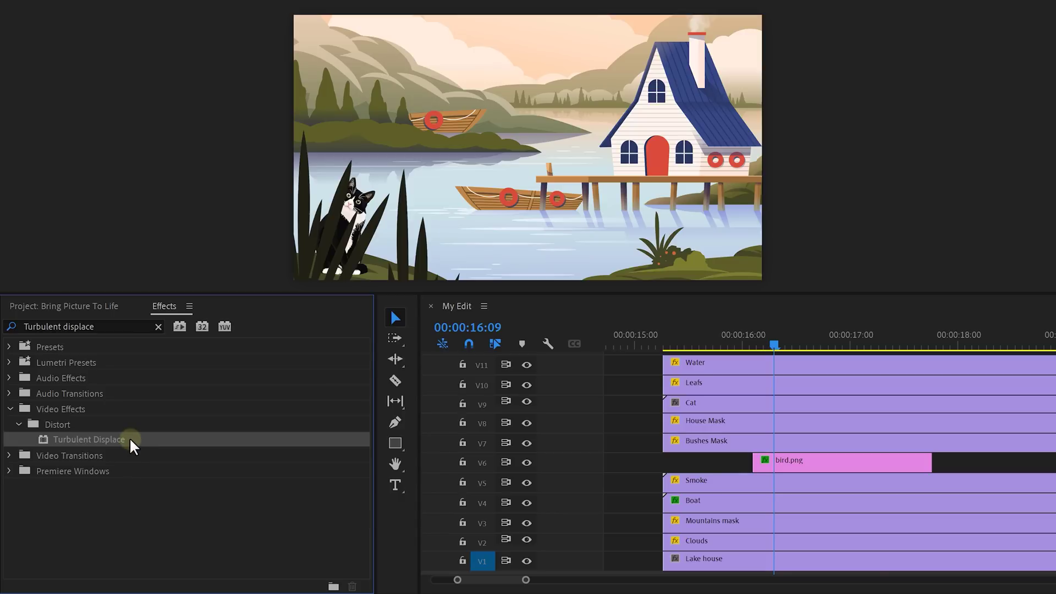
Apply Turbulent Displace to Water, keyframing Evolution from 0 to 200° at 20:07.
{"action": "left_click_drag", "start_coordinate": [130, 437], "coordinate": [363, 368]}
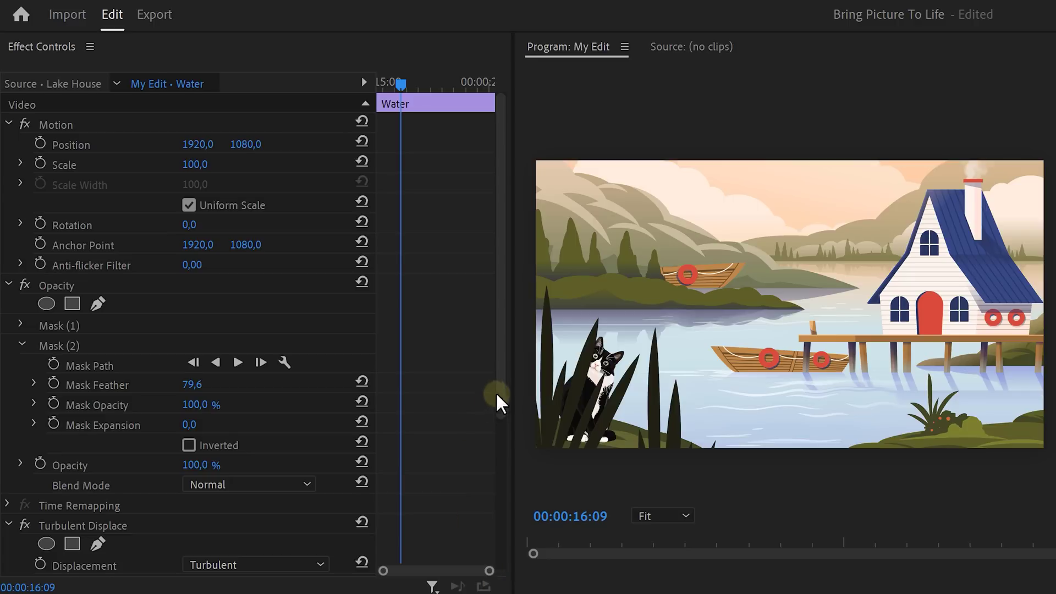
{"action": "scroll", "coordinate": [509, 540], "scroll_direction": "down", "scroll_amount": 1}
{"action": "left_click_drag", "start_coordinate": [400, 83], "coordinate": [378, 82]}
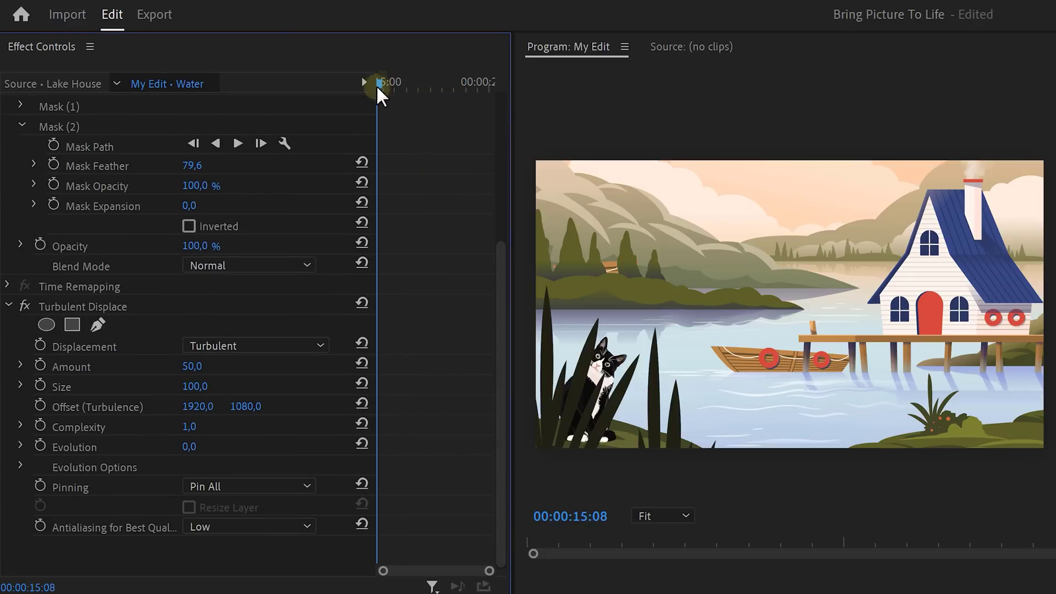
{"action": "left_click", "coordinate": [40, 445]}
{"action": "left_click_drag", "start_coordinate": [381, 83], "coordinate": [492, 84]}
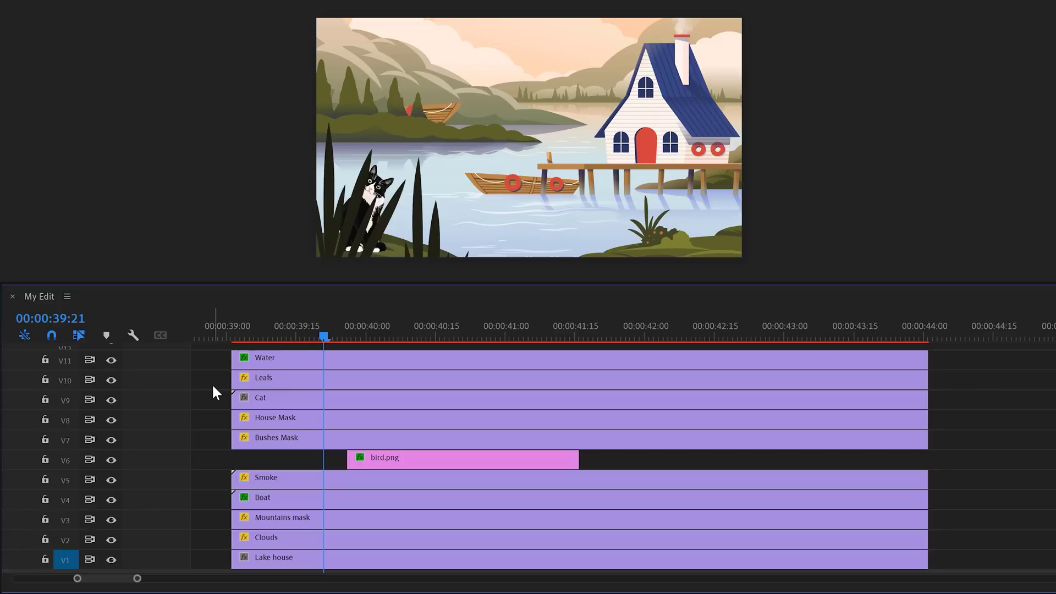
{"action": "left_click", "coordinate": [287, 360]}
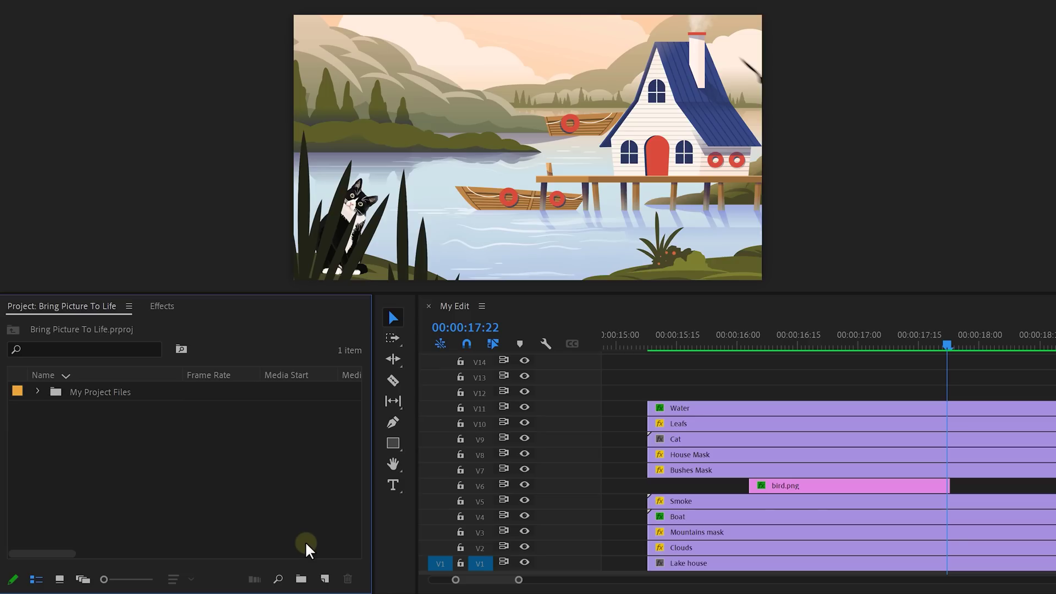
Create a new adjustment layer and place it on track V12.
{"action": "left_click", "coordinate": [325, 579]}
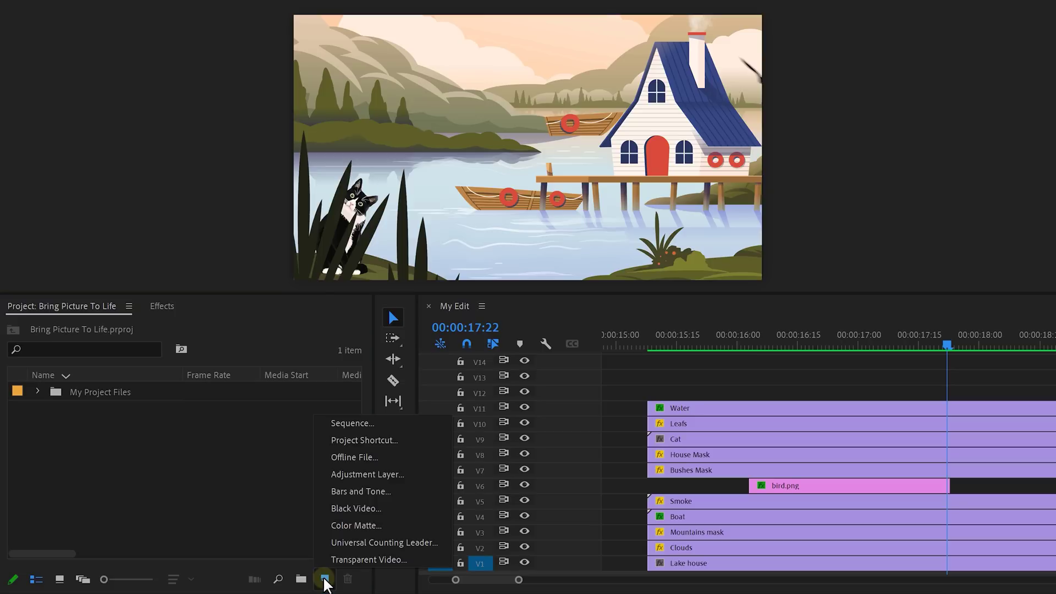
{"action": "left_click", "coordinate": [352, 475]}
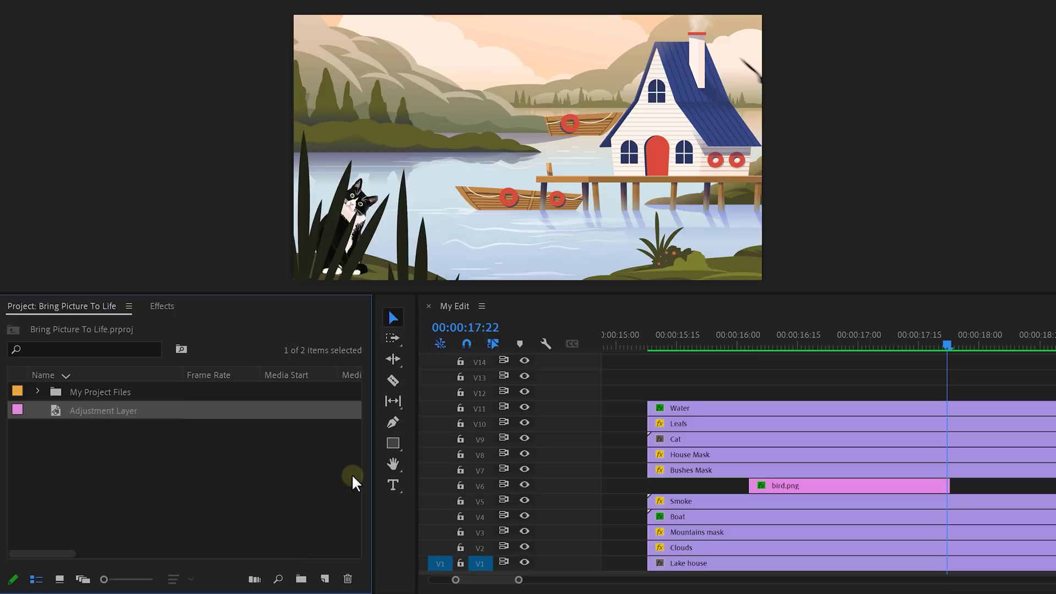
{"action": "left_click_drag", "start_coordinate": [137, 410], "coordinate": [278, 387]}
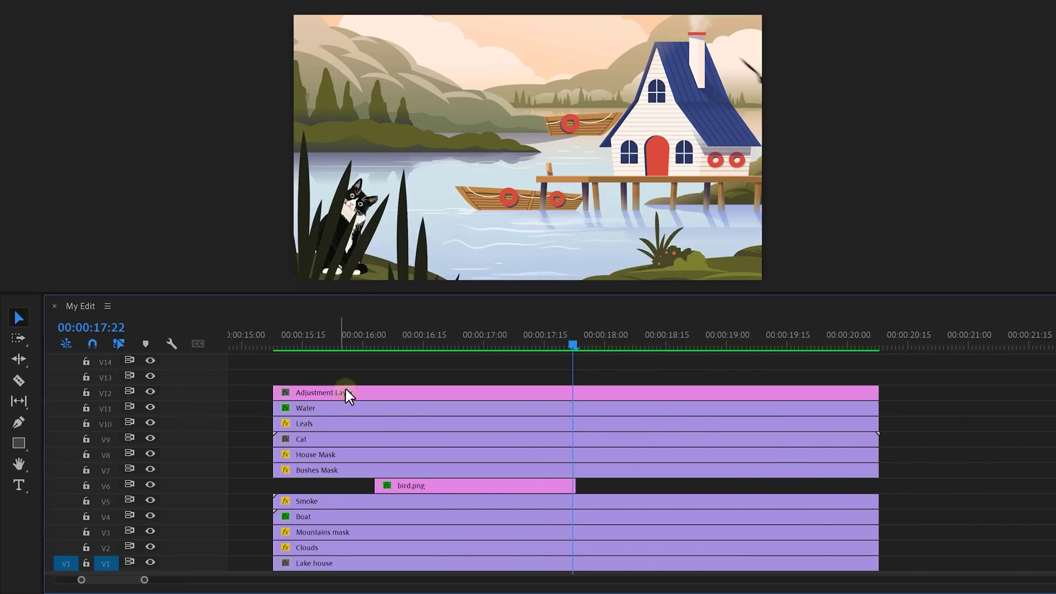
{"action": "left_click", "coordinate": [345, 388]}
Grade it in Lumetri Basic Correction: Temperature -100, Saturation 72.5, Exposure -1.6.
{"action": "left_click", "coordinate": [145, 47]}
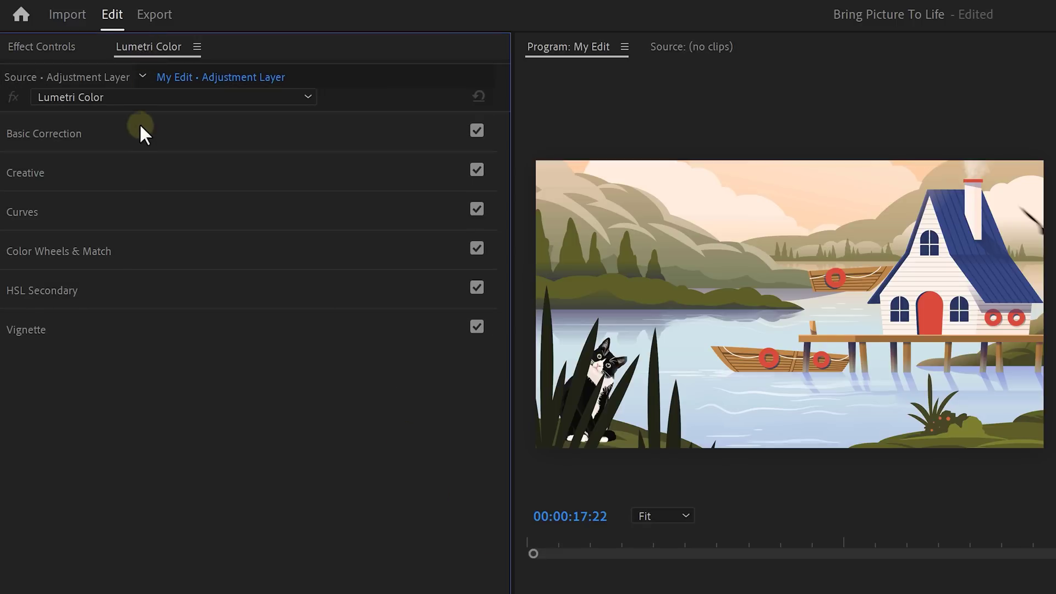
{"action": "left_click", "coordinate": [139, 129]}
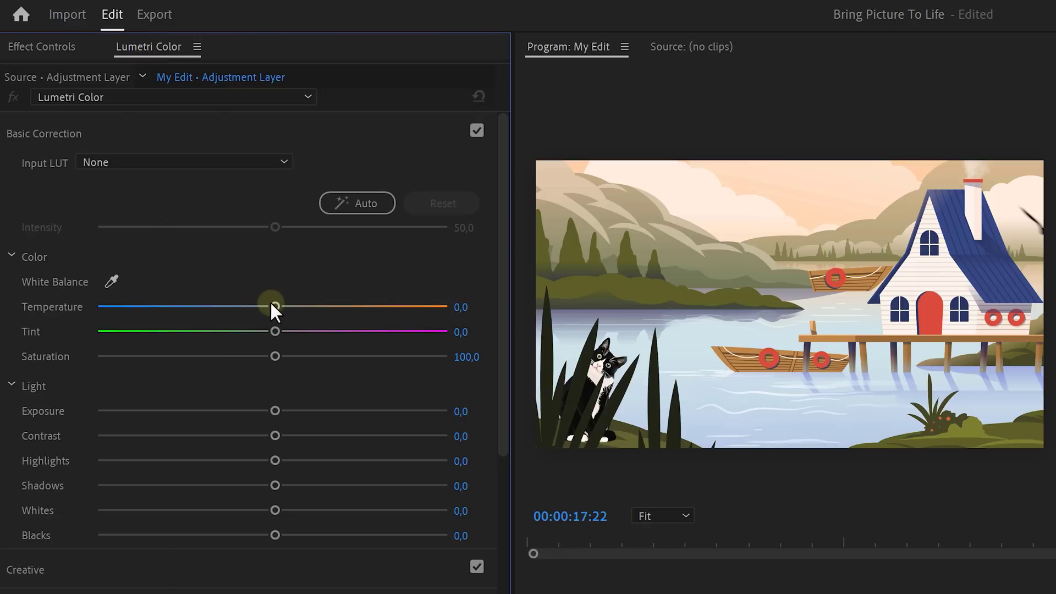
{"action": "left_click_drag", "start_coordinate": [127, 305], "coordinate": [52, 296]}
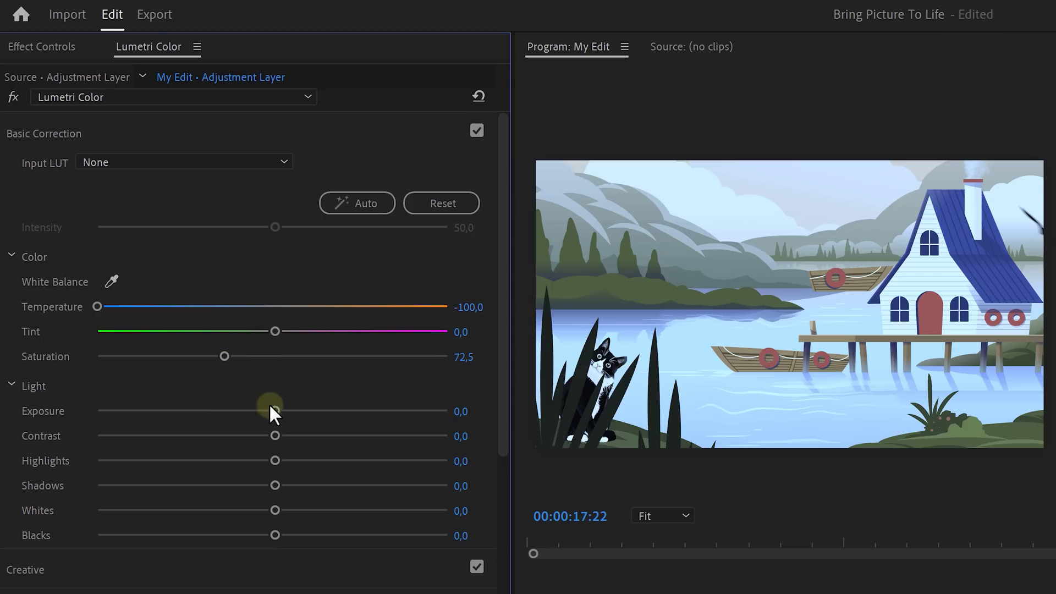
{"action": "left_click_drag", "start_coordinate": [272, 410], "coordinate": [215, 413]}
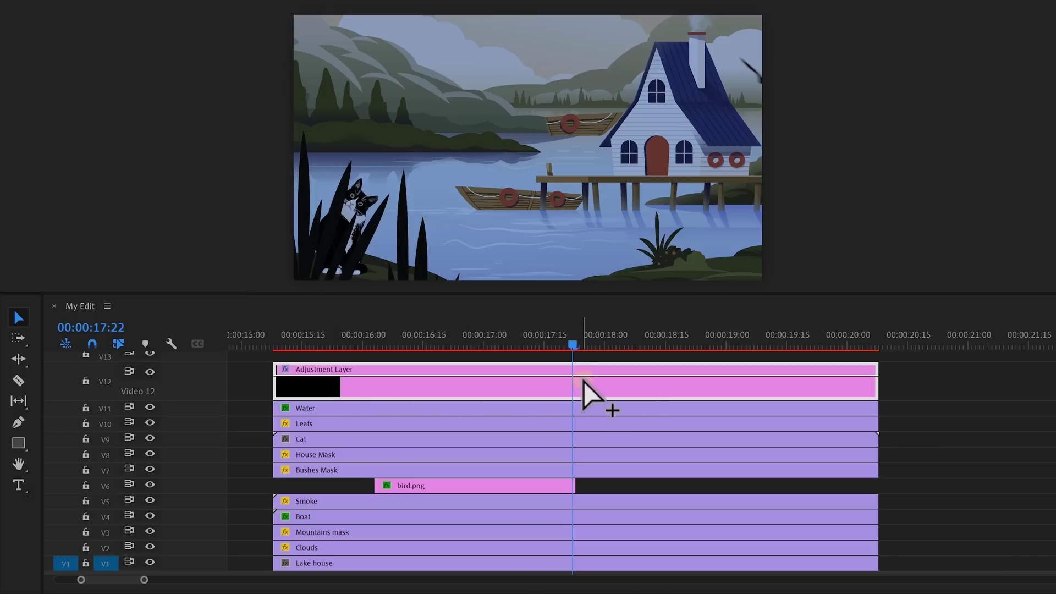
Keyframe the Day --> Night layer's opacity and set both keyframes to Ease In.
{"action": "left_click", "coordinate": [584, 376], "text": "ctrl"}
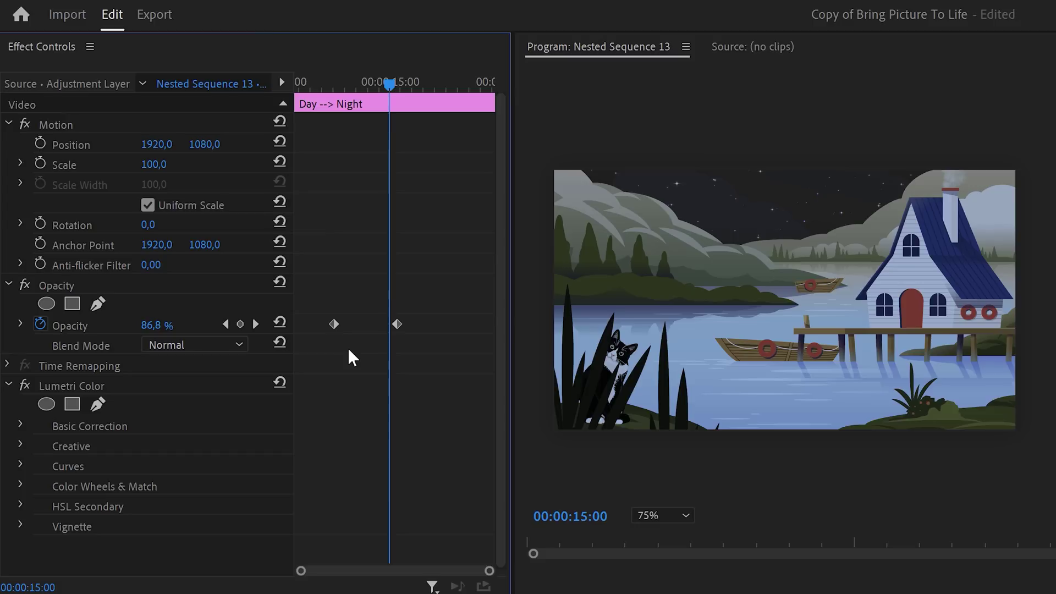
{"action": "right_click", "coordinate": [337, 326]}
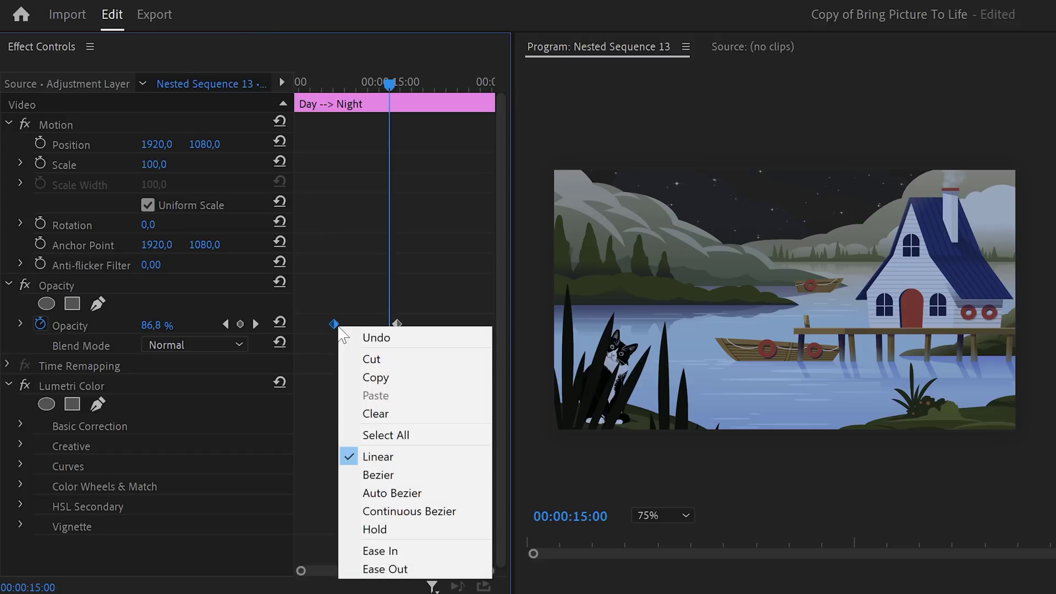
{"action": "left_click", "coordinate": [368, 550]}
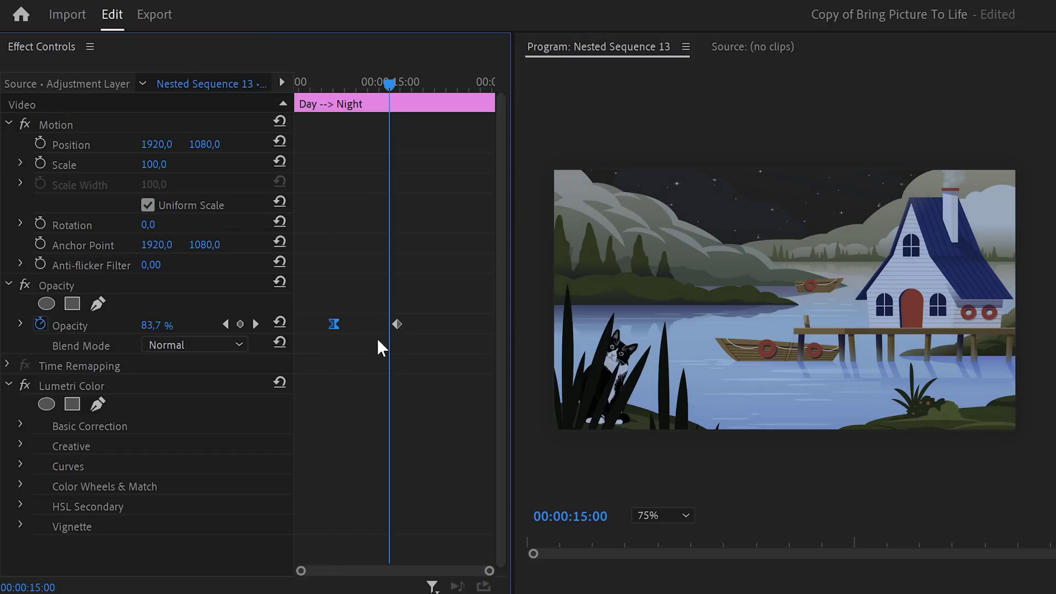
{"action": "right_click", "coordinate": [394, 324]}
{"action": "left_click", "coordinate": [416, 545]}
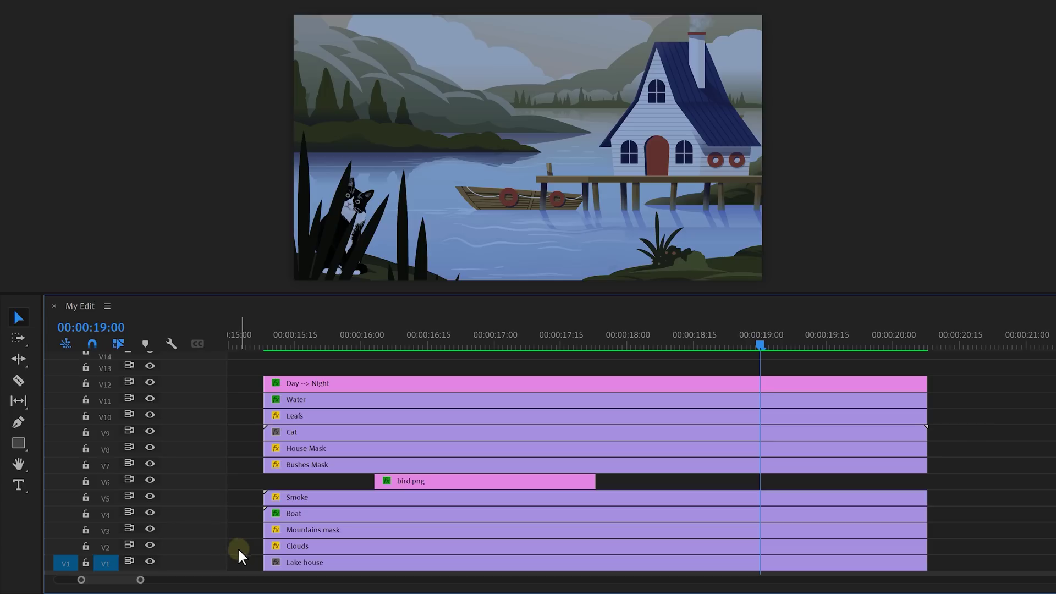
Shift the upper layers up one track and paste Day --> Night's opacity fade onto Stars.
{"action": "left_click_drag", "start_coordinate": [247, 527], "coordinate": [429, 388]}
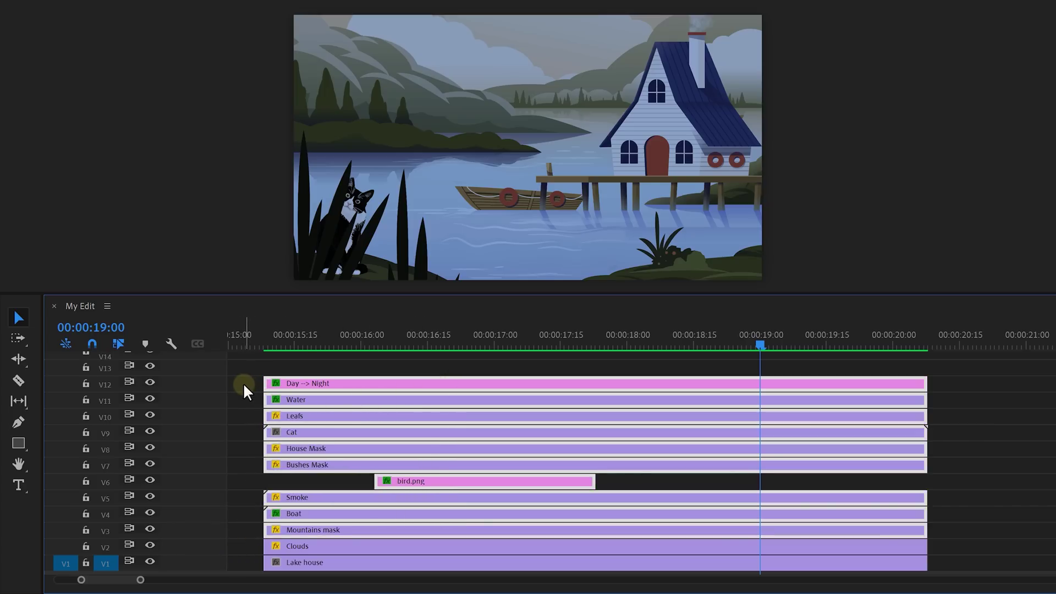
{"action": "key", "text": "alt+Up"}
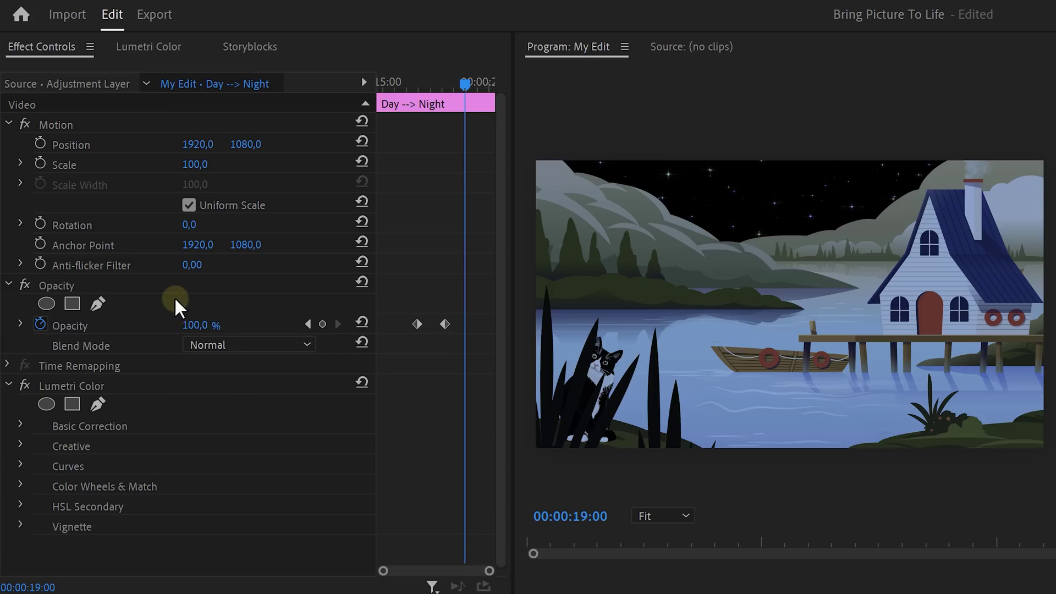
{"action": "left_click", "coordinate": [177, 286]}
{"action": "key", "text": "ctrl+c"}
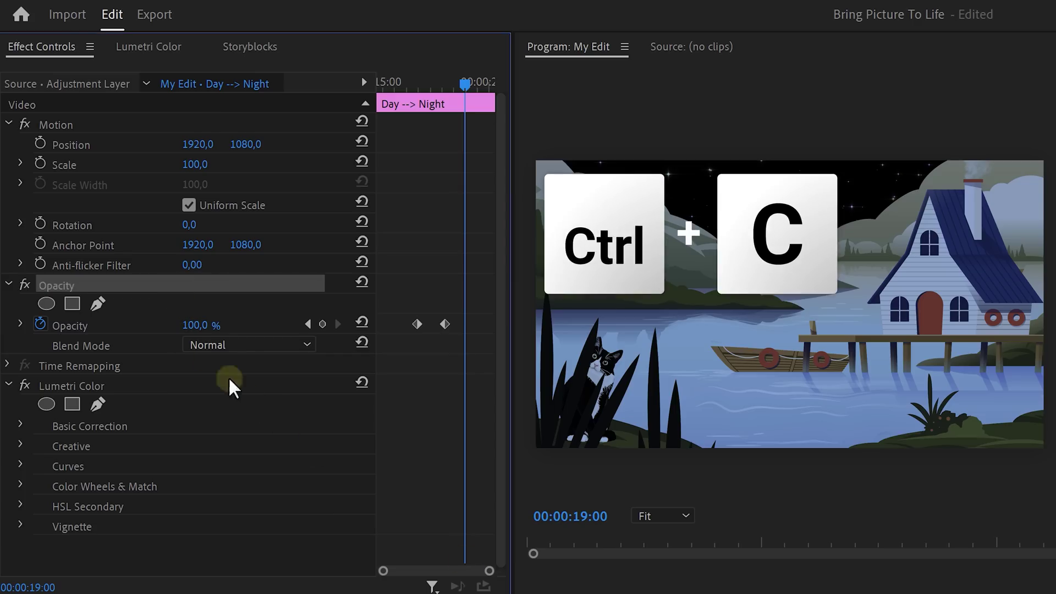
{"action": "left_click", "coordinate": [335, 530]}
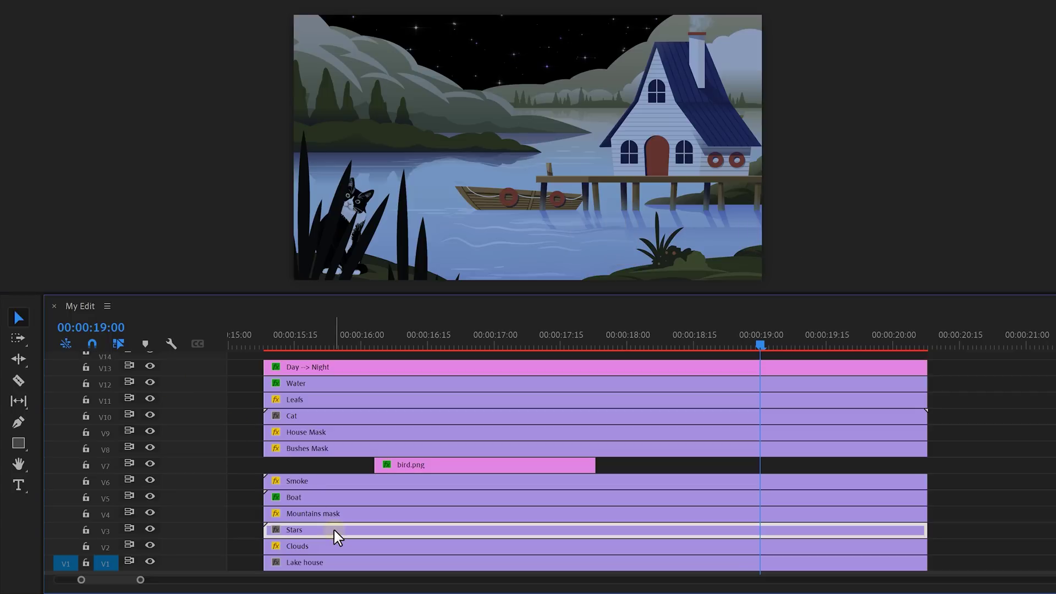
{"action": "key", "text": "ctrl+v"}
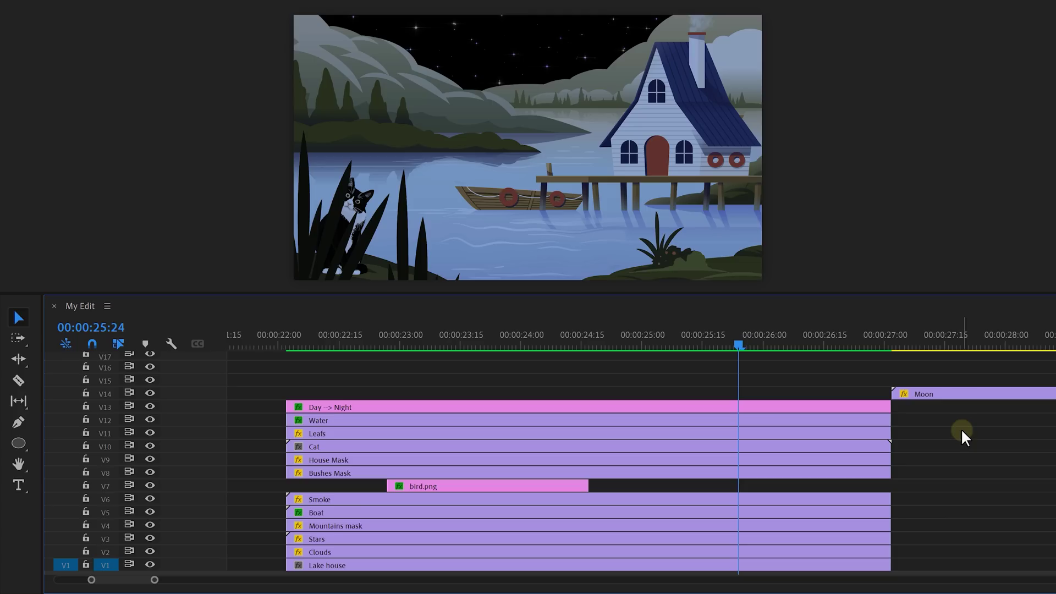
Move the Moon clip to the sequence start on V14 and raise it into the sky.
{"action": "left_click_drag", "start_coordinate": [976, 399], "coordinate": [916, 396]}
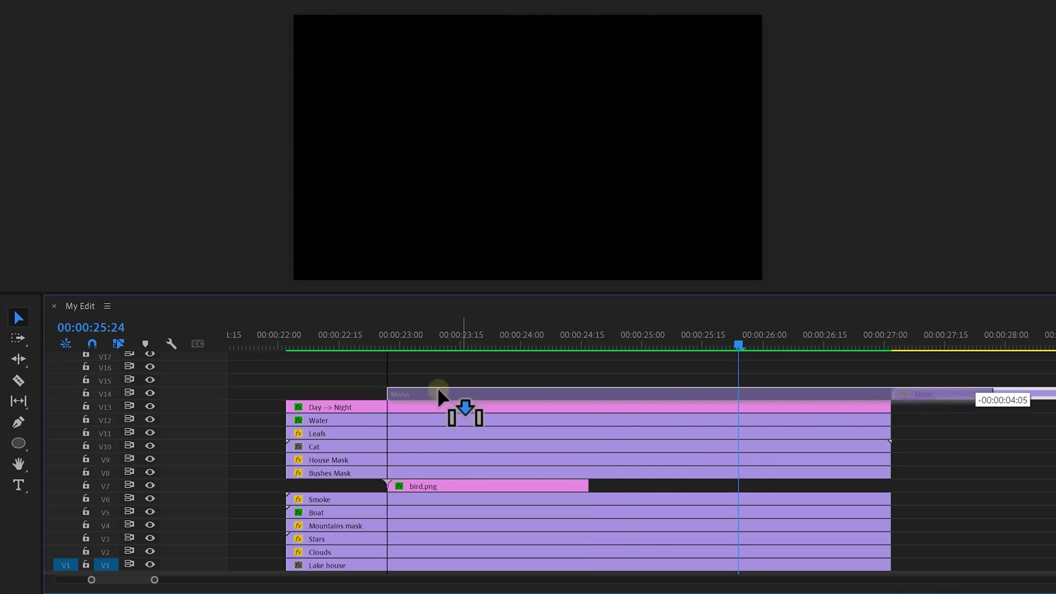
{"action": "left_click_drag", "start_coordinate": [379, 395], "coordinate": [378, 396]}
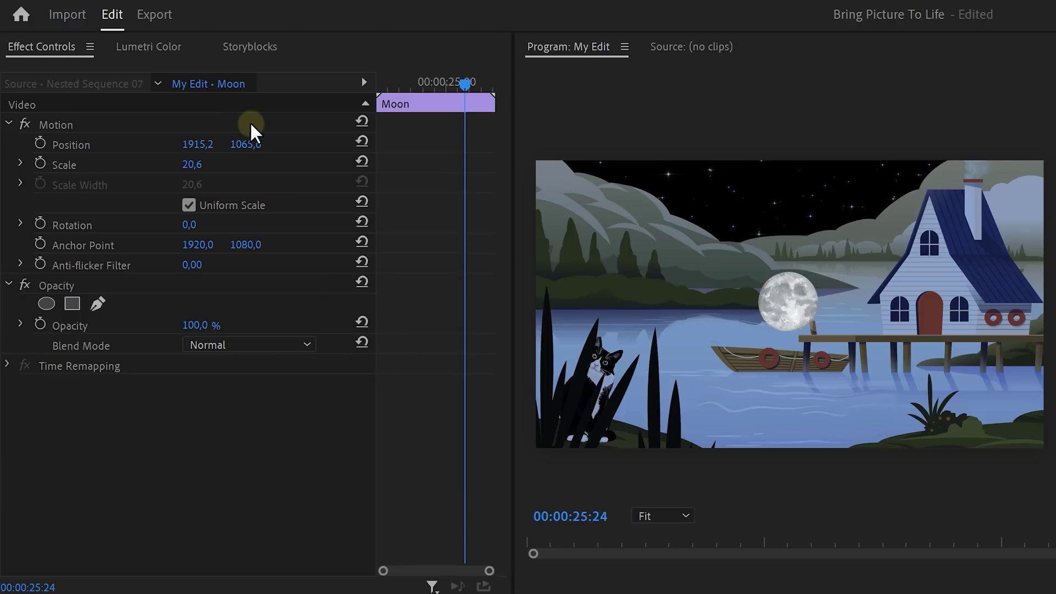
{"action": "left_click", "coordinate": [253, 124]}
{"action": "left_click_drag", "start_coordinate": [782, 319], "coordinate": [752, 217]}
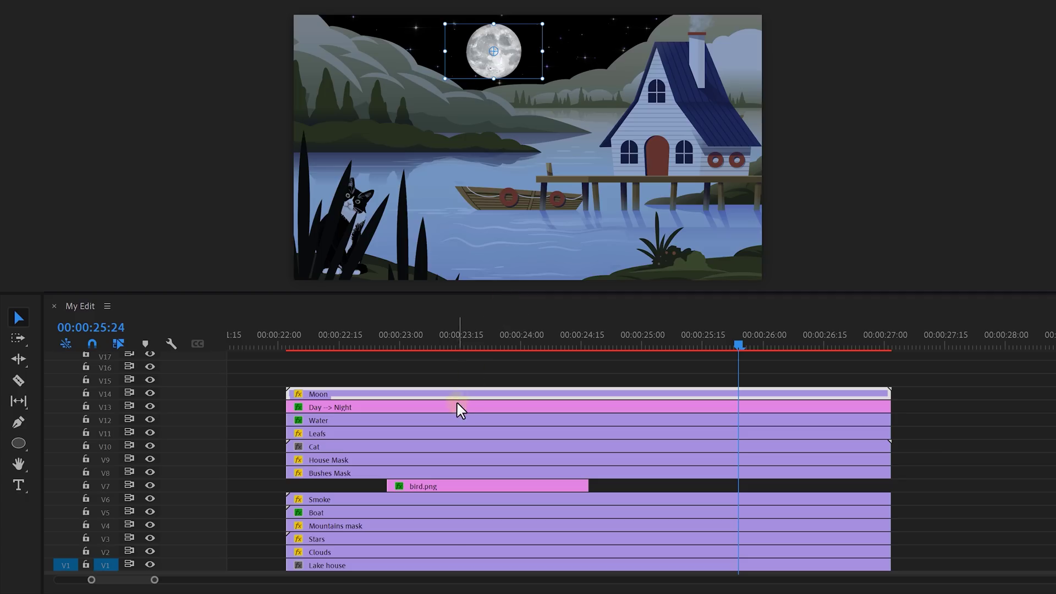
Duplicate the Moon clip onto track V15.
{"action": "left_click", "coordinate": [334, 405]}
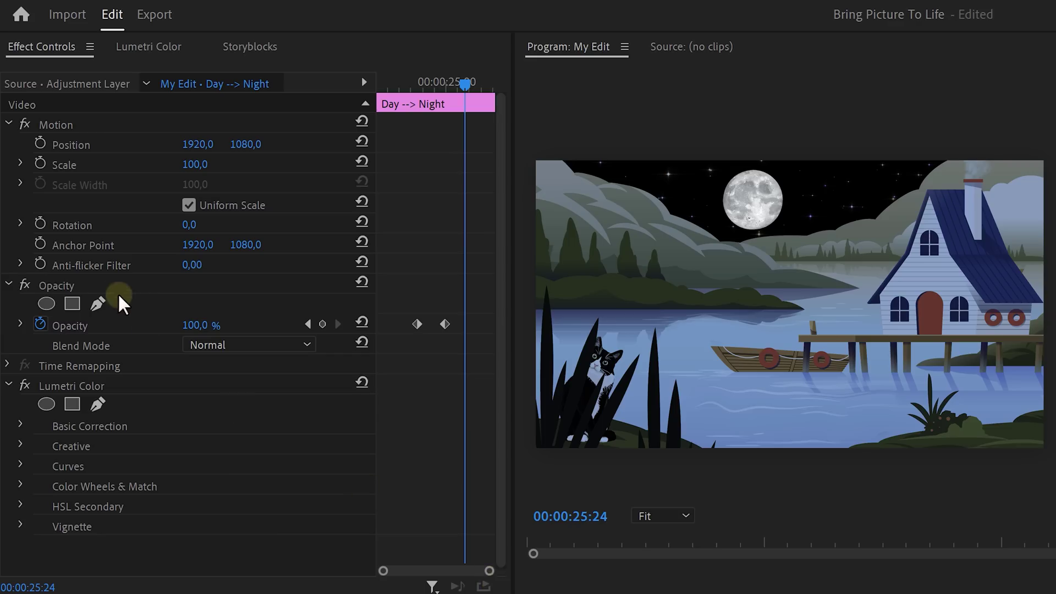
{"action": "left_click", "coordinate": [118, 288]}
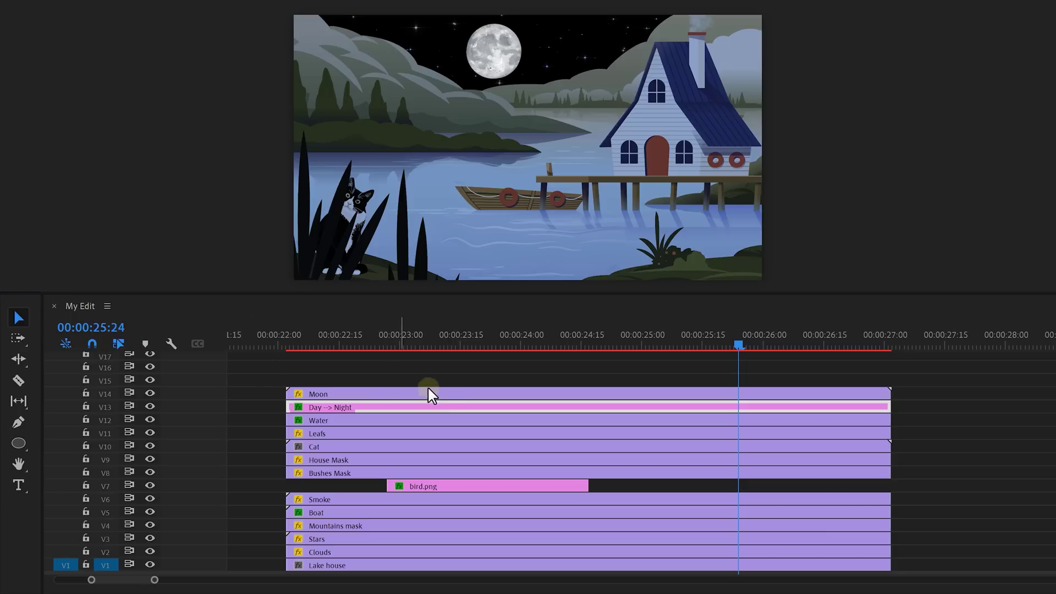
{"action": "left_click", "coordinate": [445, 393]}
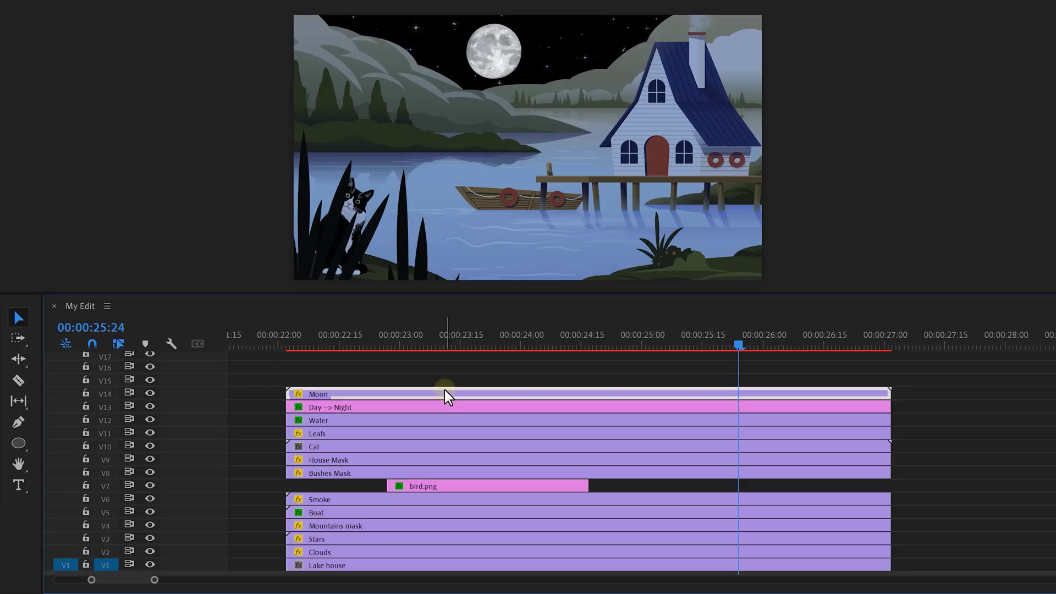
{"action": "left_click_drag", "start_coordinate": [444, 390], "coordinate": [435, 382]}
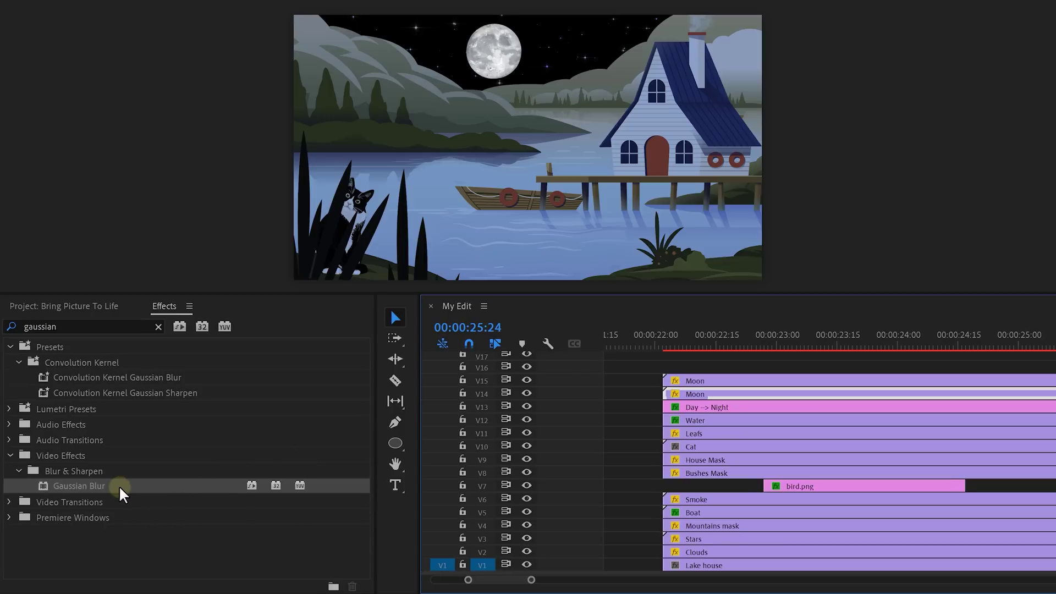
Apply Gaussian Blur to the V14 Moon copy and open a position keyframe's interpolation options.
{"action": "left_click_drag", "start_coordinate": [119, 485], "coordinate": [348, 392]}
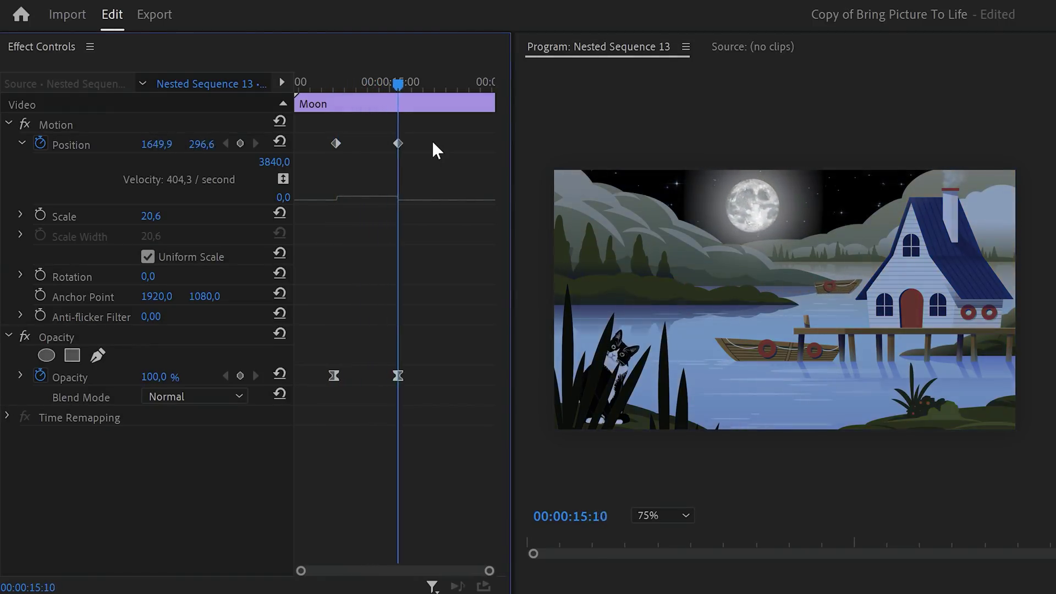
{"action": "right_click", "coordinate": [398, 145]}
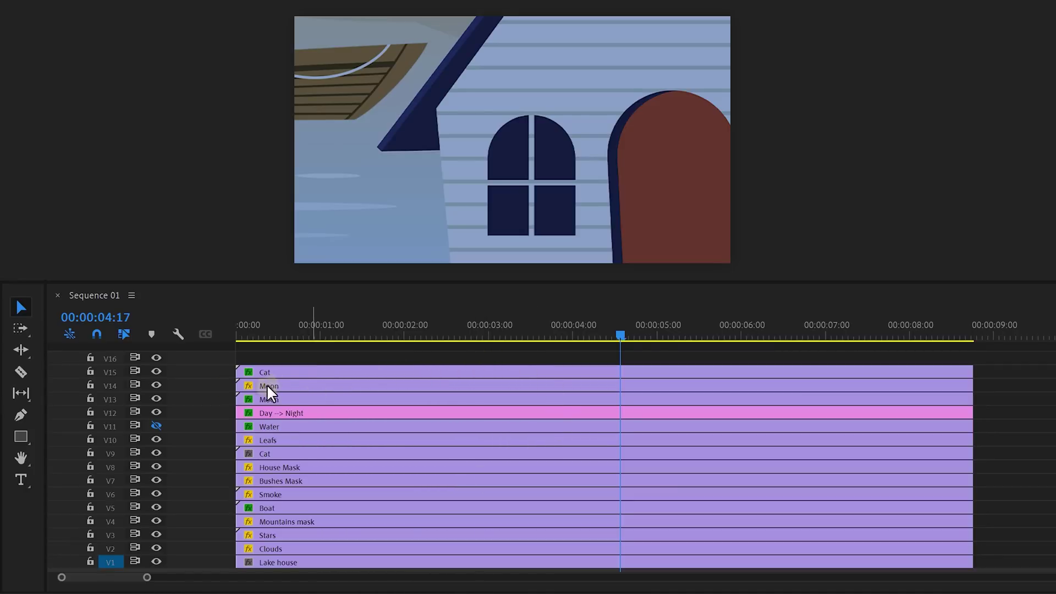
Draw a four-point shape over the lower-left window pane and fill it pale yellow.
{"action": "left_click", "coordinate": [21, 414]}
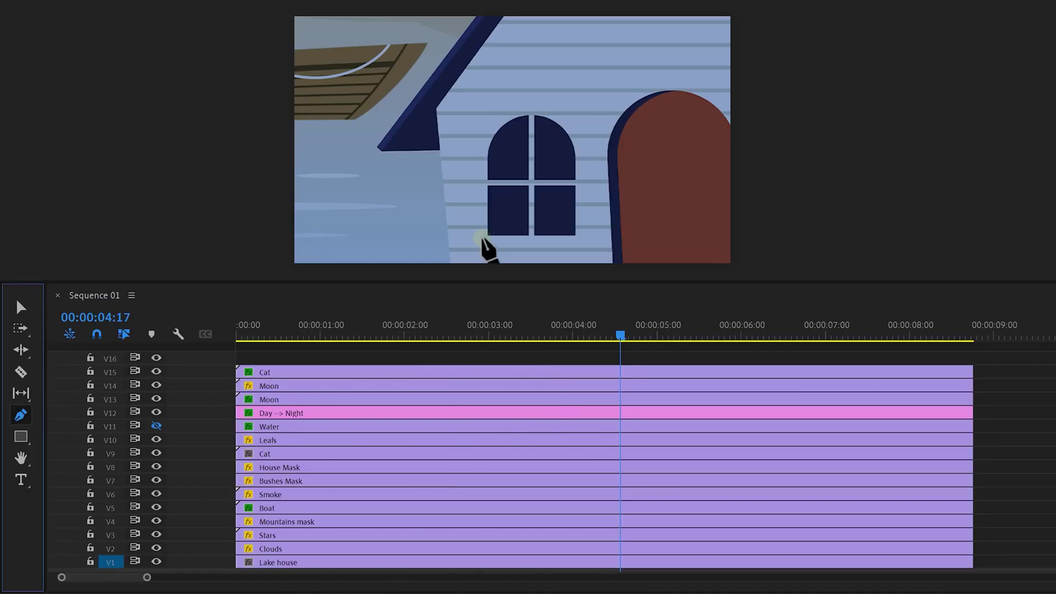
{"action": "left_click", "coordinate": [488, 236]}
{"action": "left_click", "coordinate": [529, 236]}
{"action": "left_click", "coordinate": [528, 186]}
{"action": "left_click", "coordinate": [488, 186]}
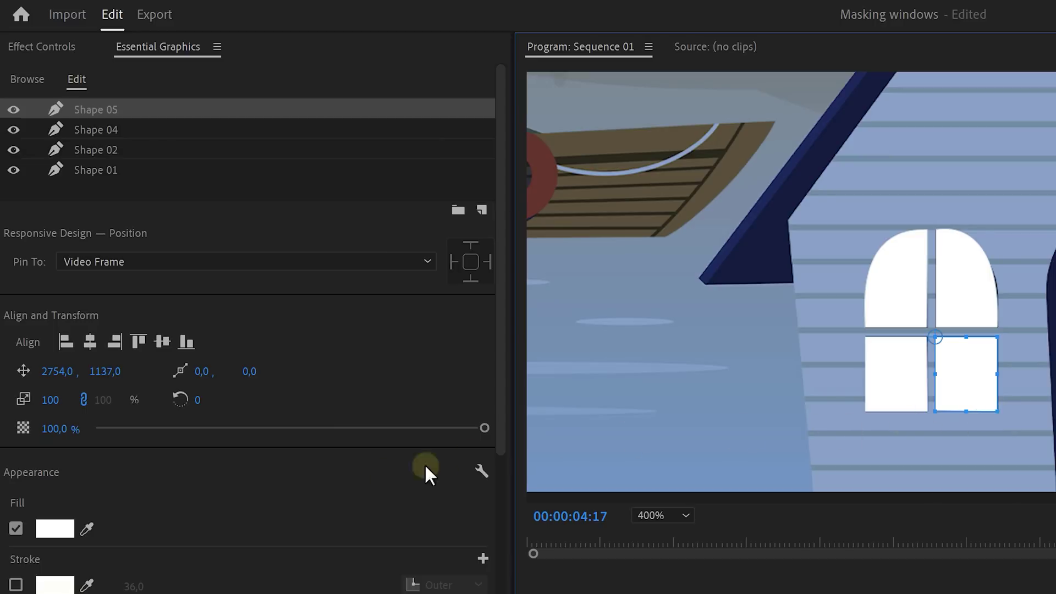
{"action": "left_click", "coordinate": [65, 527]}
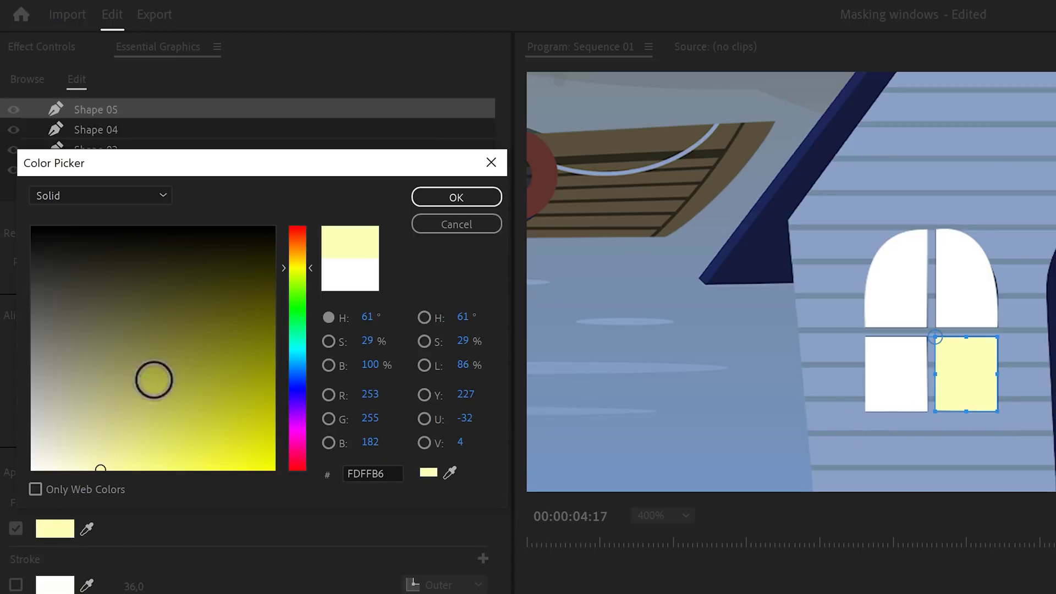
{"action": "left_click", "coordinate": [456, 198]}
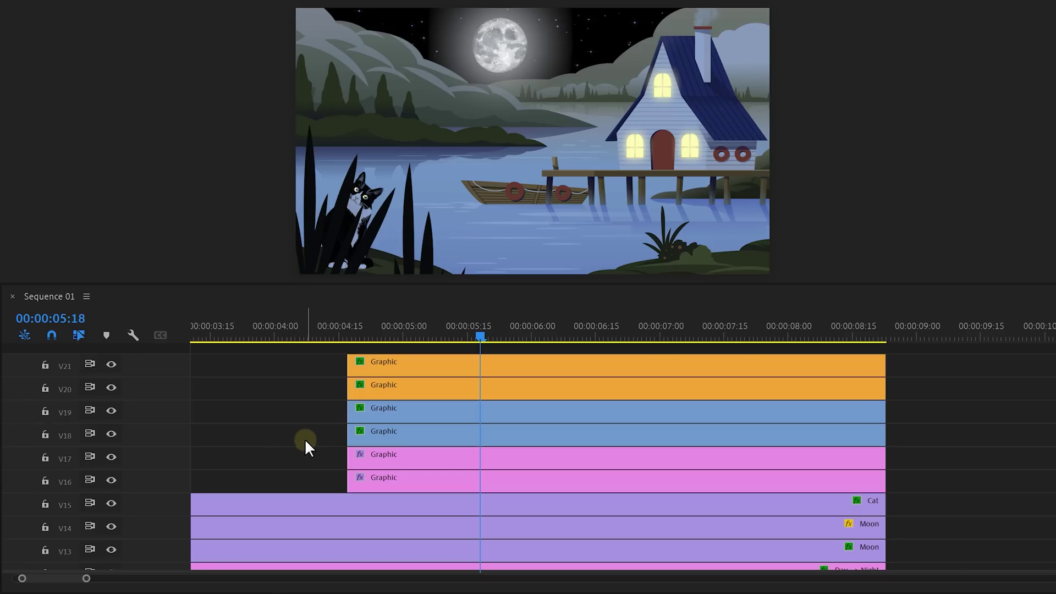
Trim the starts of the V18–V19 window lights later, and the V20–V21 lights later still.
{"action": "left_click_drag", "start_coordinate": [306, 446], "coordinate": [358, 415]}
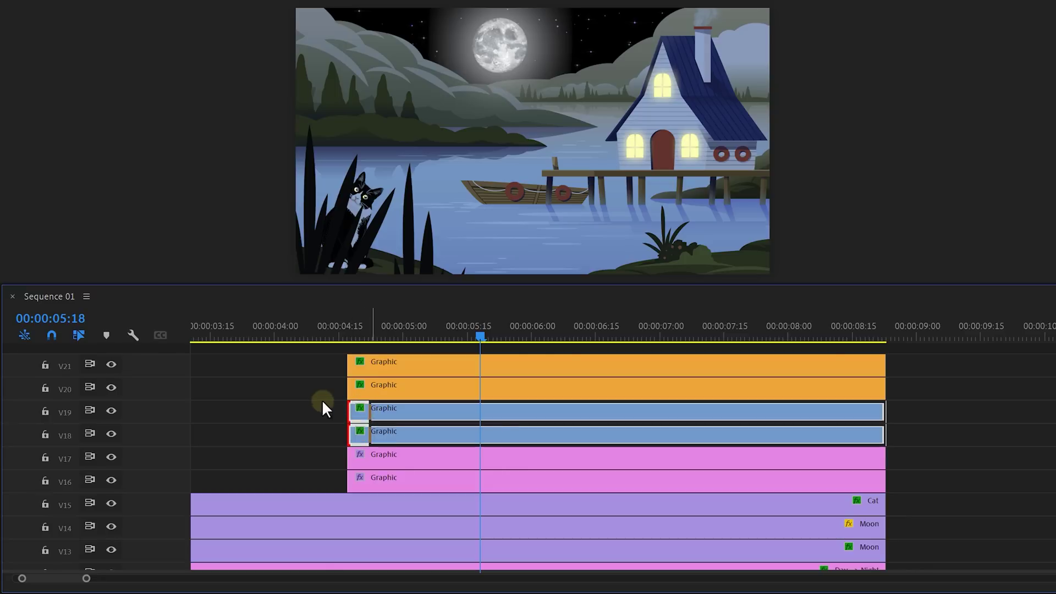
{"action": "left_click_drag", "start_coordinate": [306, 389], "coordinate": [402, 366]}
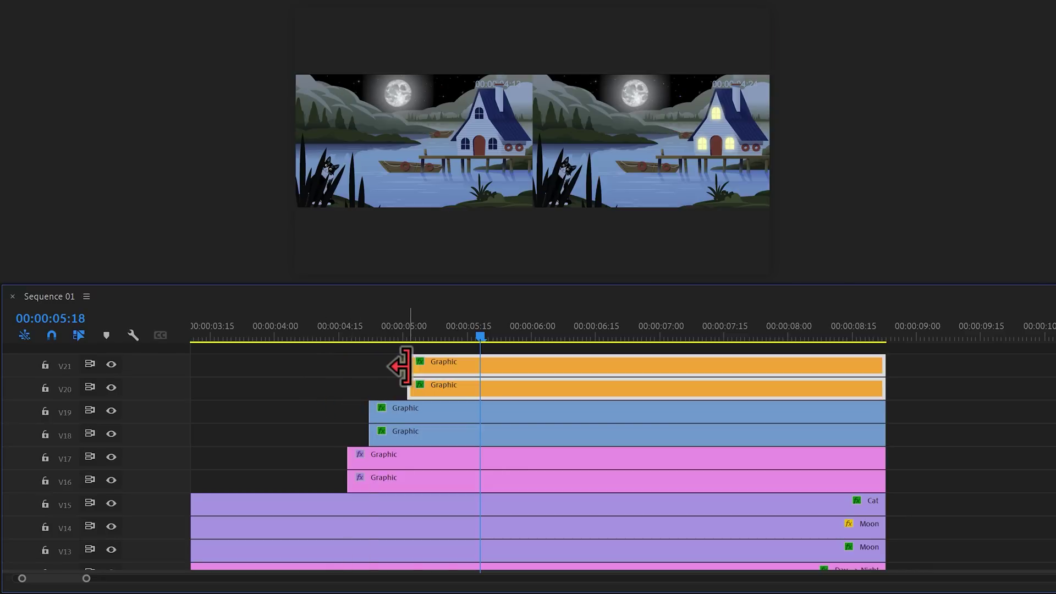